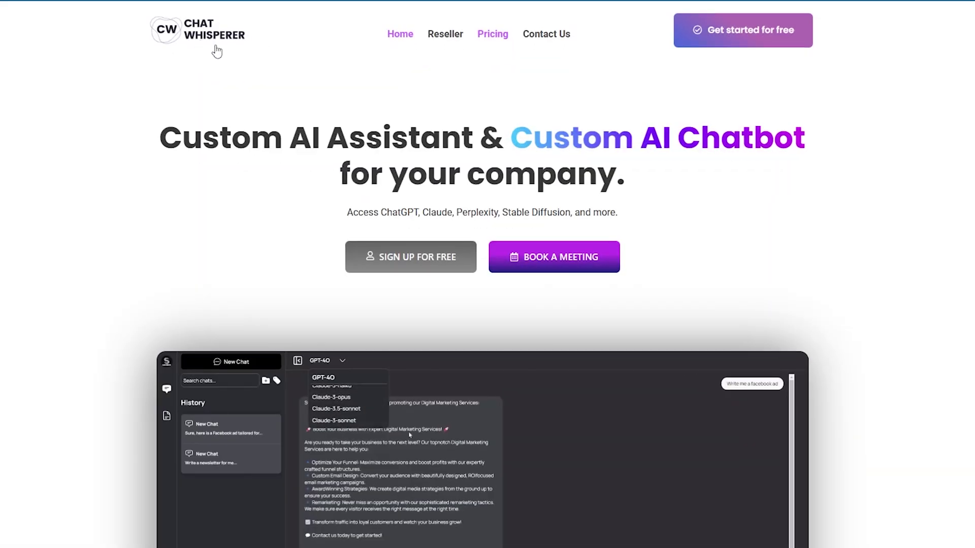
- Scroll down the ChatWhisperer homepage before leaving it for a blank Google page
scroll(965, 63, "down", 1)
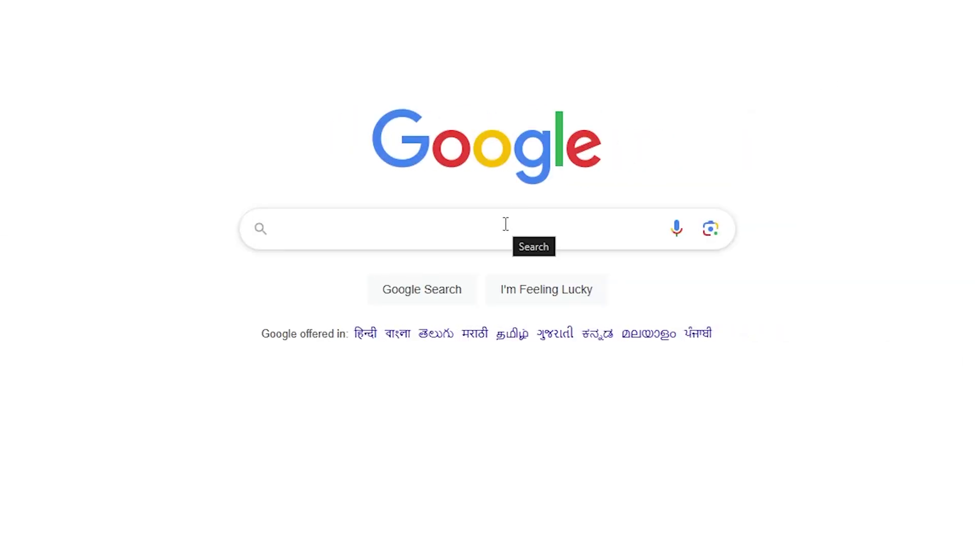
- Search Google for chatwhisperer.ai
left_click(506, 224)
type("chatwhisperer.ai")
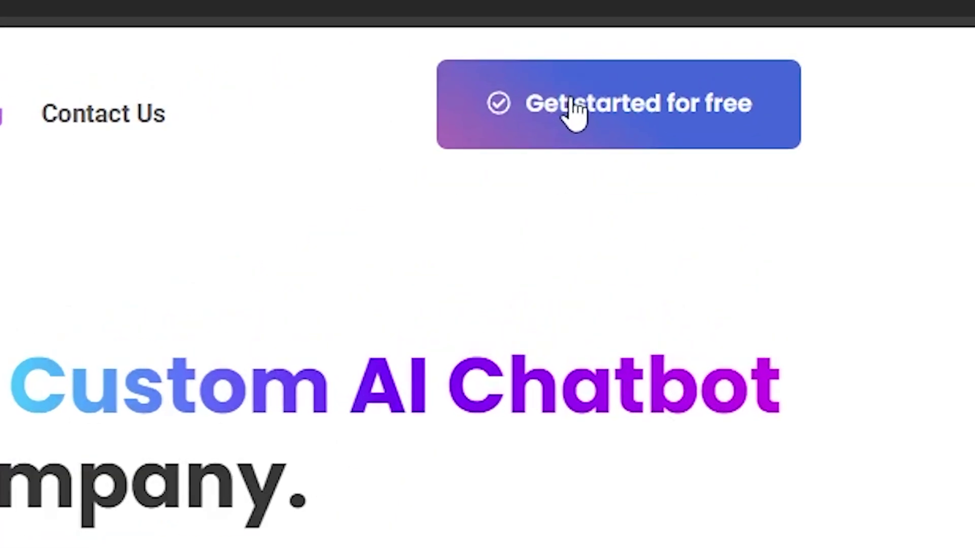
- Sign up for a free ChatWhisperer account and dismiss the password-saving notice
left_click(594, 114)
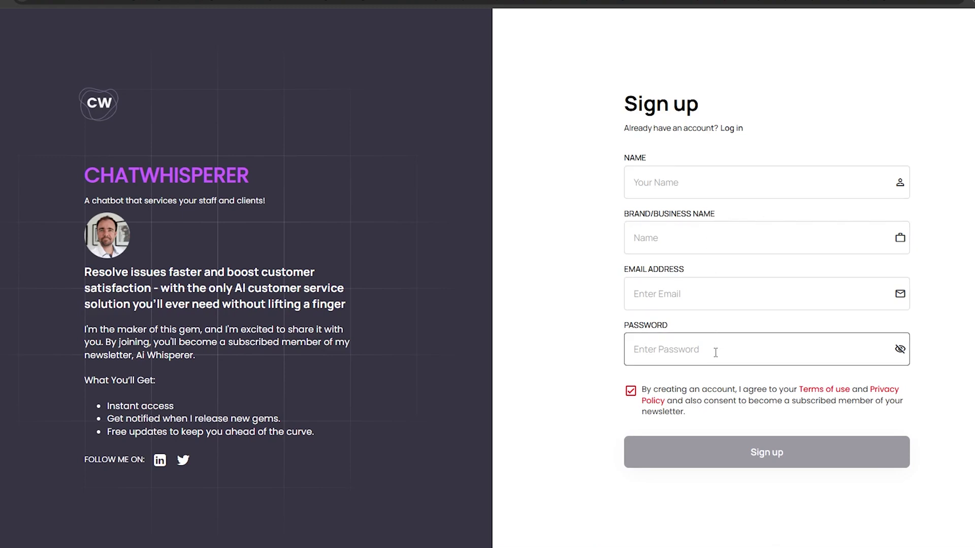
left_click(750, 451)
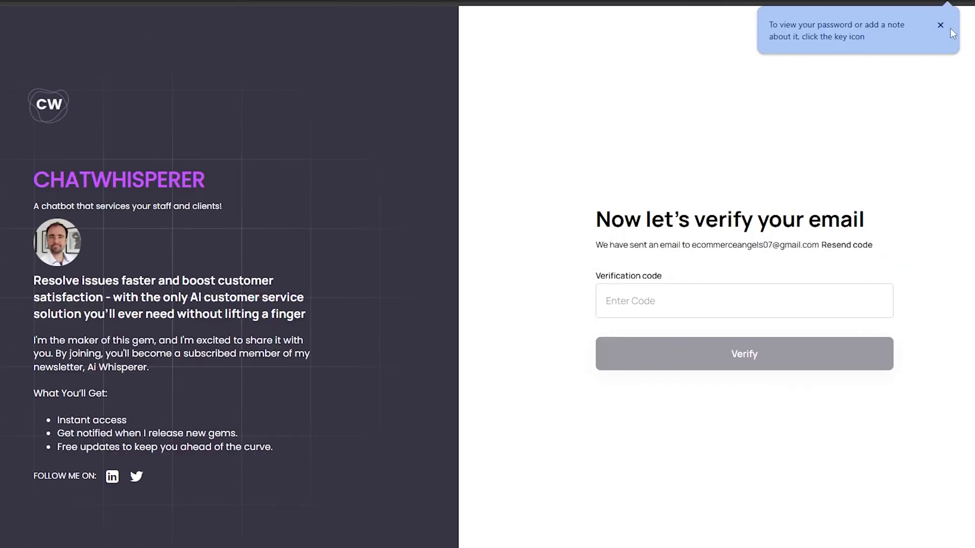
left_click(942, 26)
- Paste the emailed verification code and confirm it
left_click(732, 296)
key("ctrl+v")
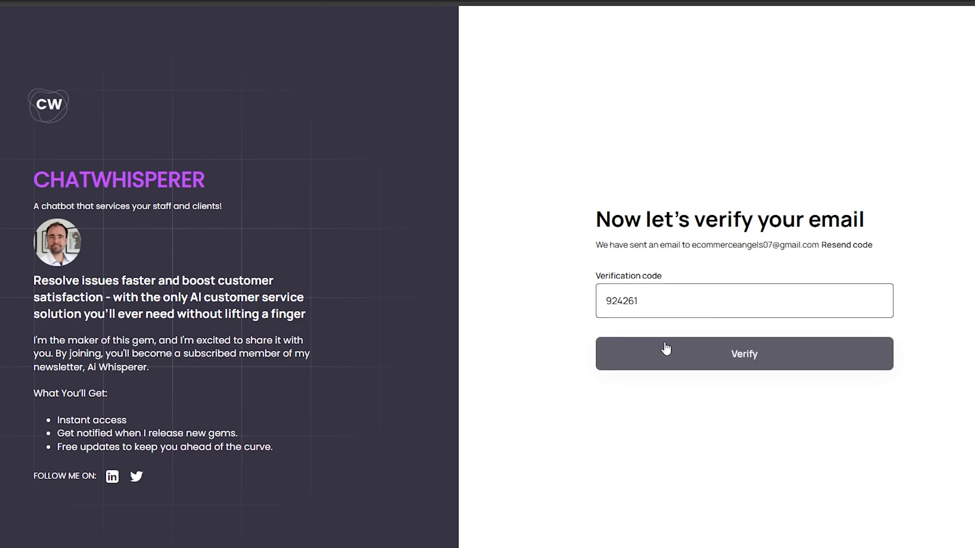
left_click(606, 350)
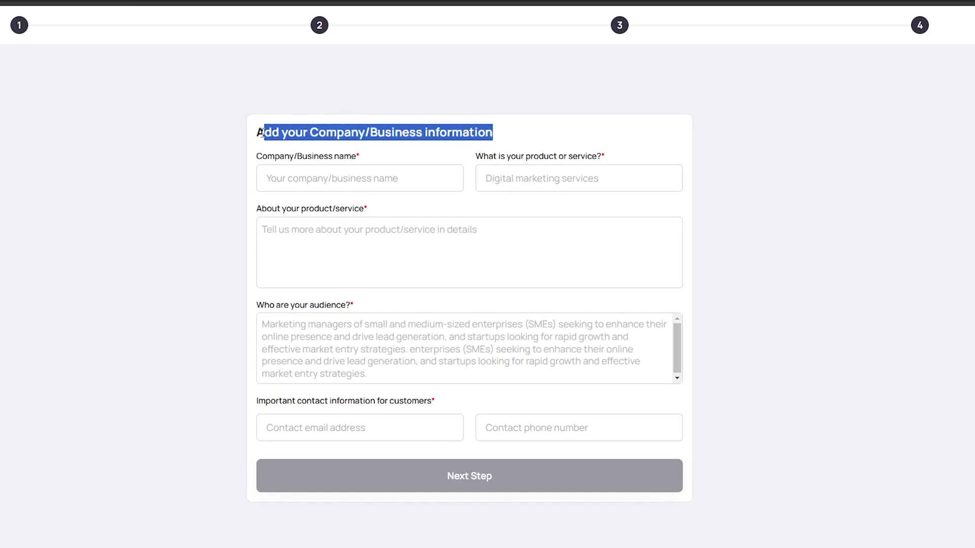
- Begin entering the company name for Boostify Digital Solutions on the company form
left_click_drag(262, 133, 255, 132)
left_click(308, 172)
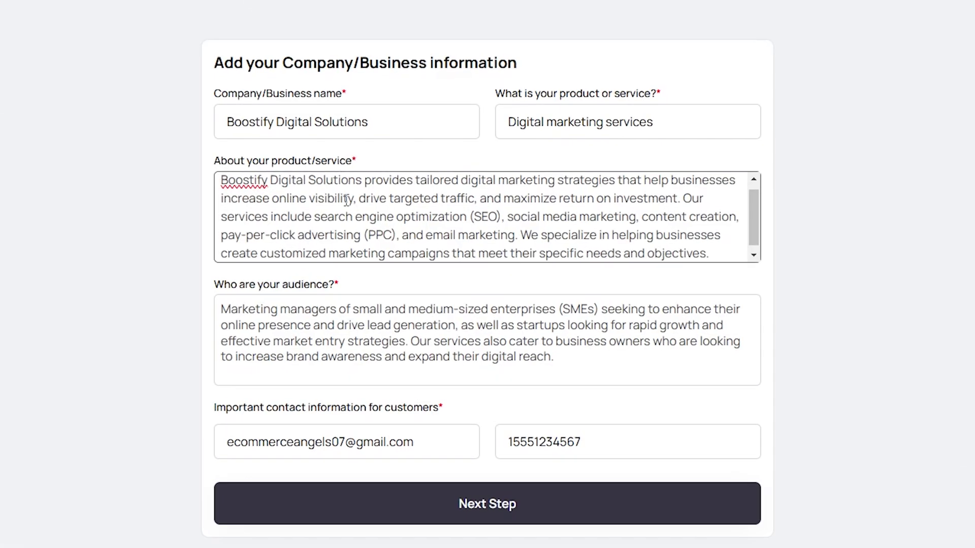
- Name the chatbot LUCY and enter the brand tagline SERVICE AND TRUSt
left_click(523, 516)
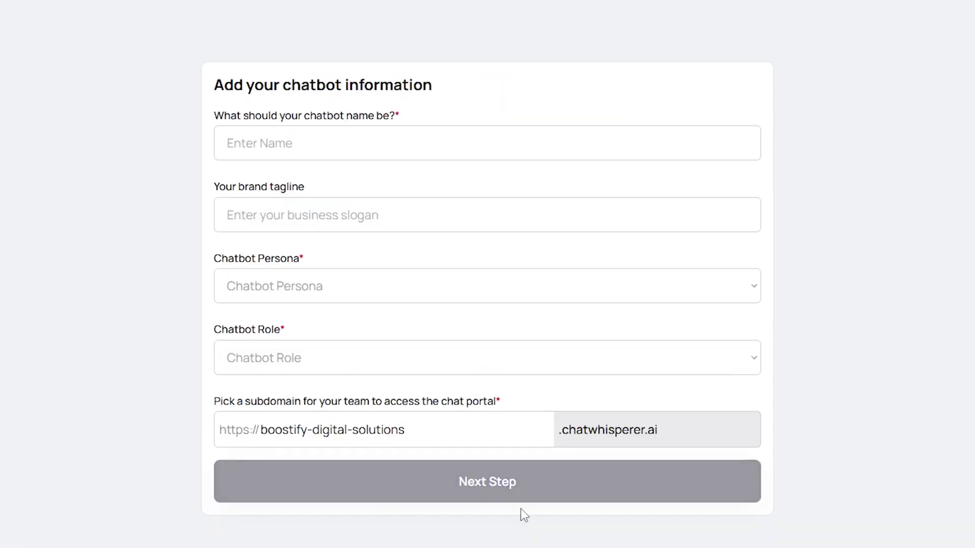
left_click(367, 198)
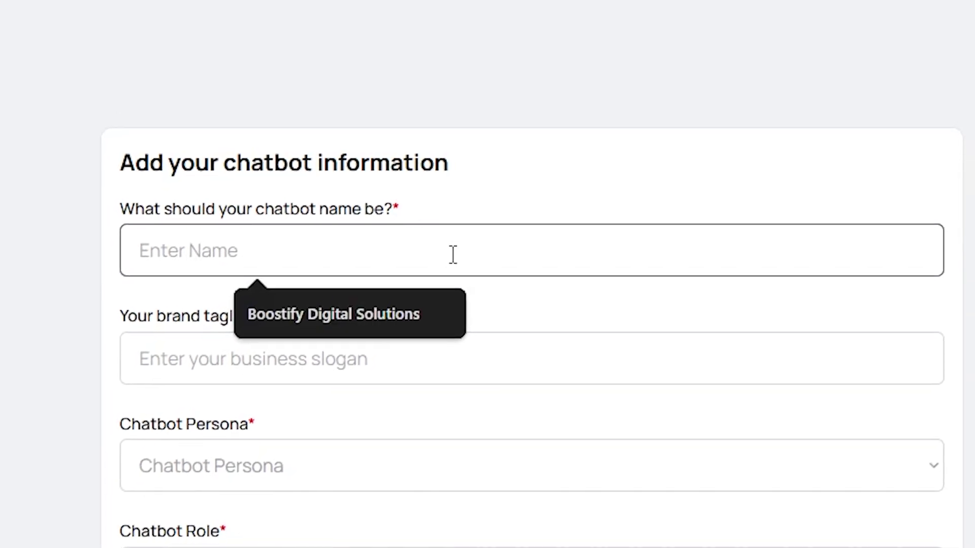
type("L")
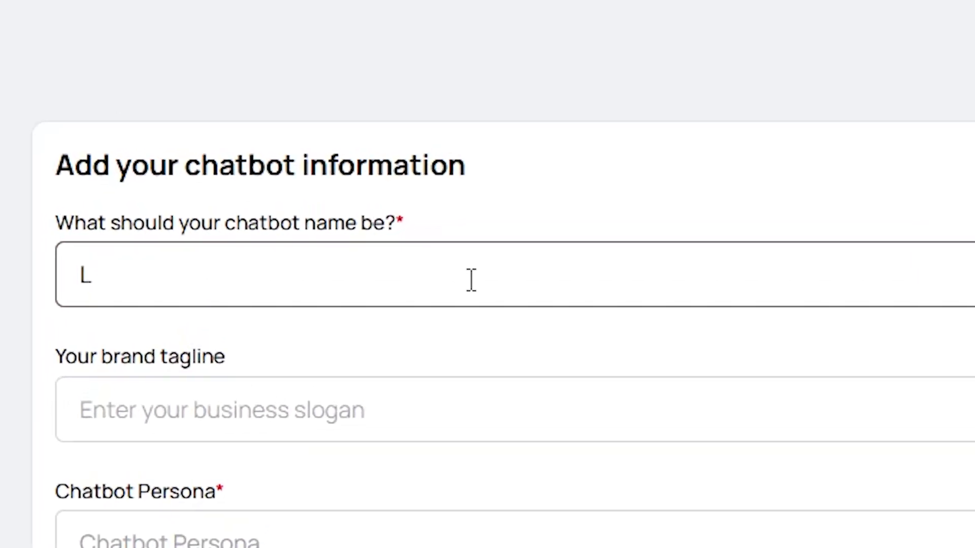
type("UCY")
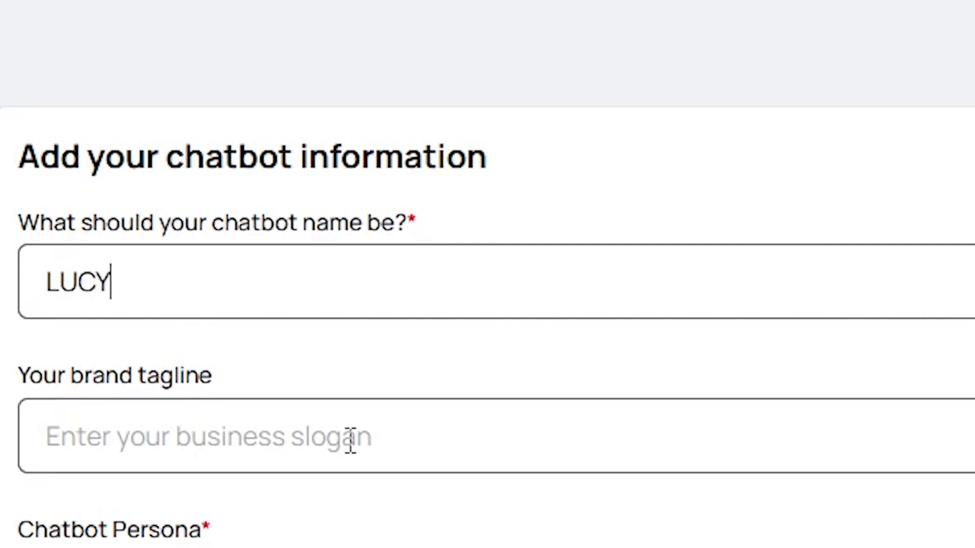
left_click(725, 446)
type("SERVICE AND TRUSt")
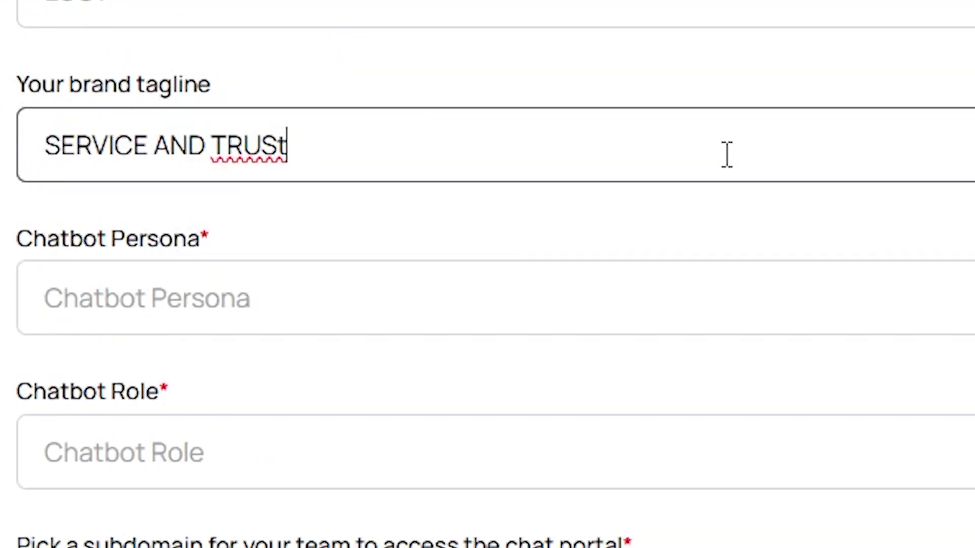
- Choose the Professional chatbot persona and the Customer Support role
left_click(407, 298)
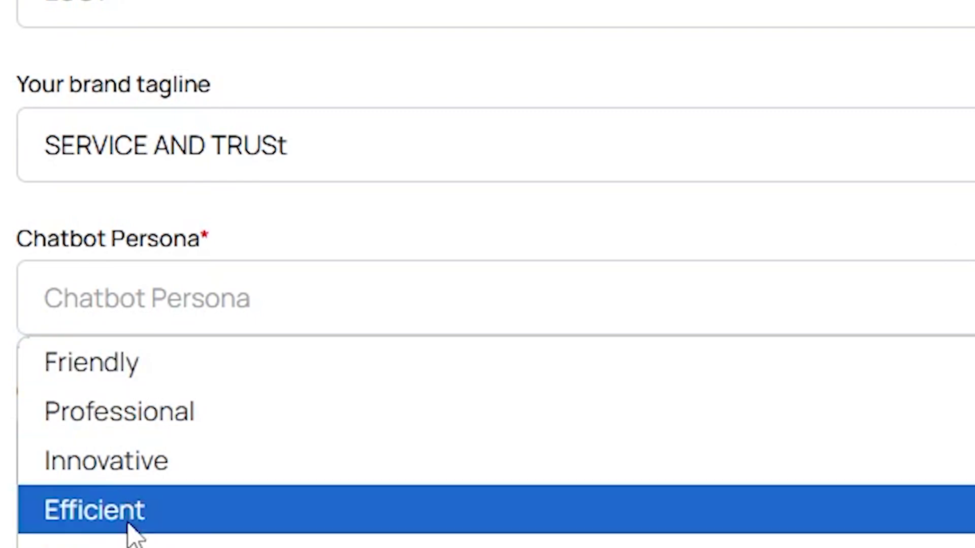
left_click(152, 409)
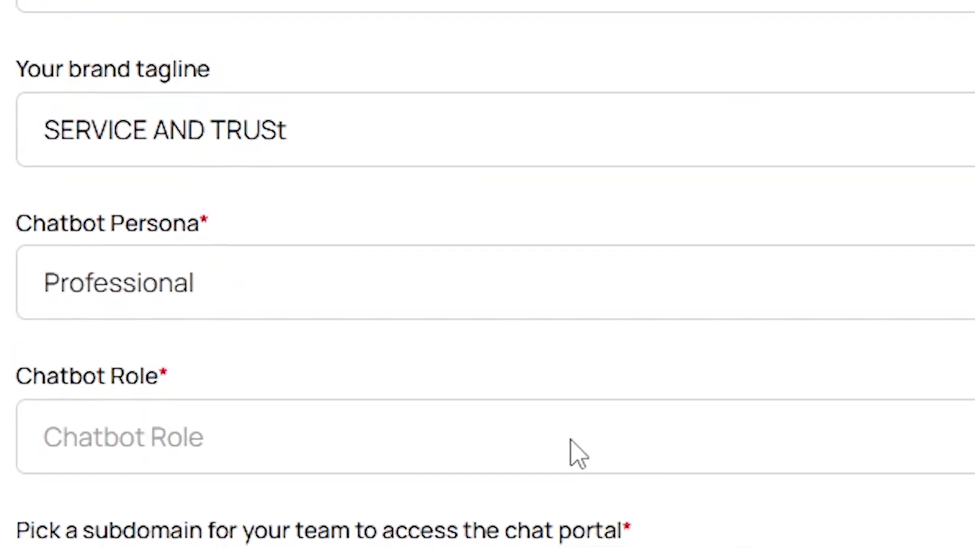
left_click(570, 439)
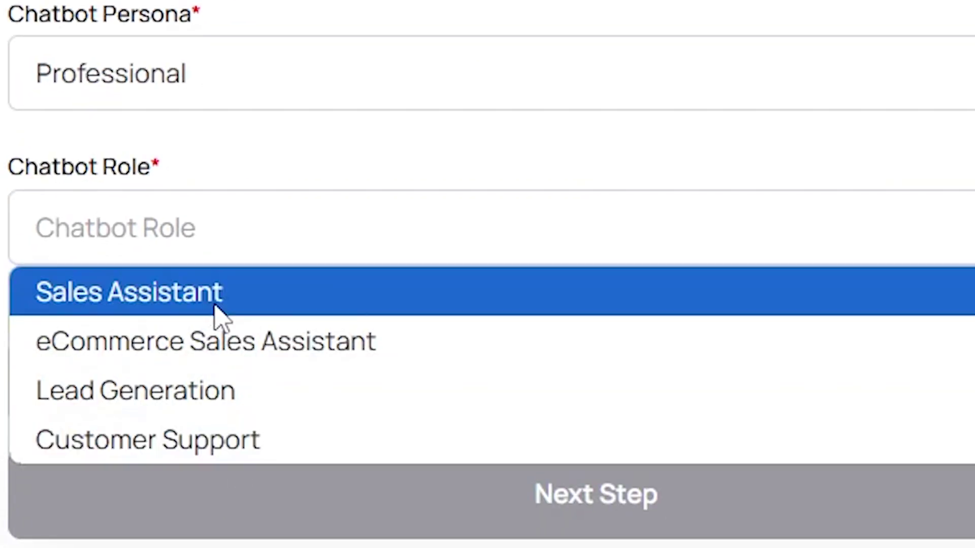
left_click(183, 460)
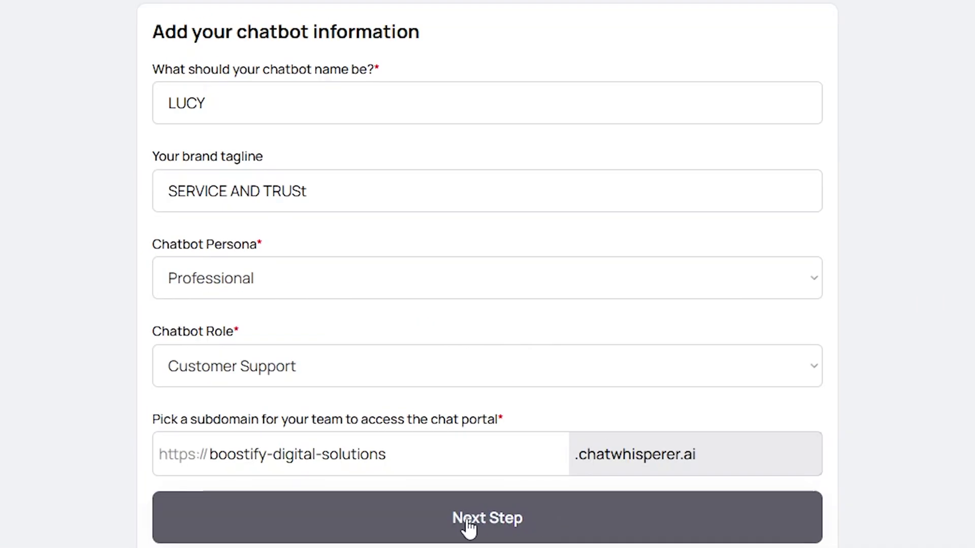
- Continue from the chatbot form to the training data step
left_click(496, 519)
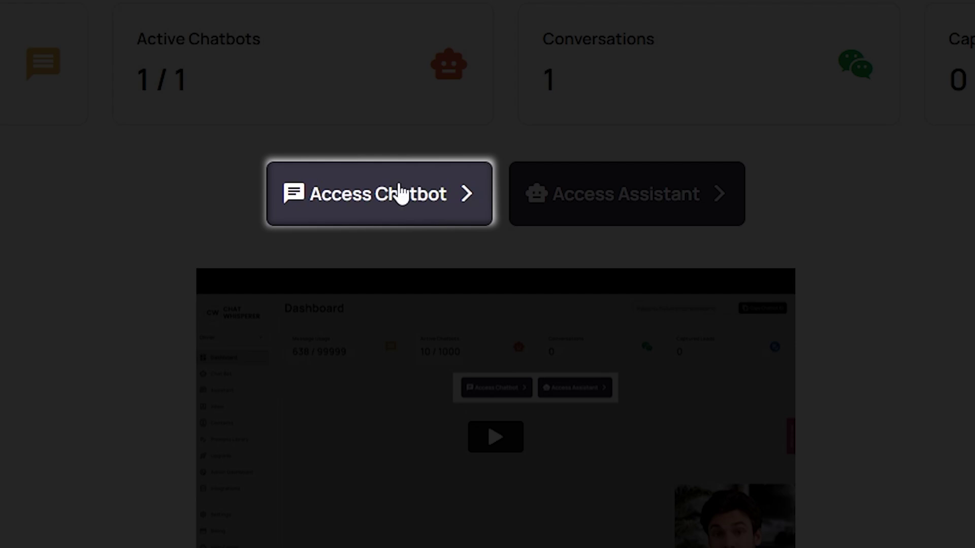
- Open the chatbot's settings and change the welcome message to 'CAN I HELP YOU FURTHER?'
left_click(400, 193)
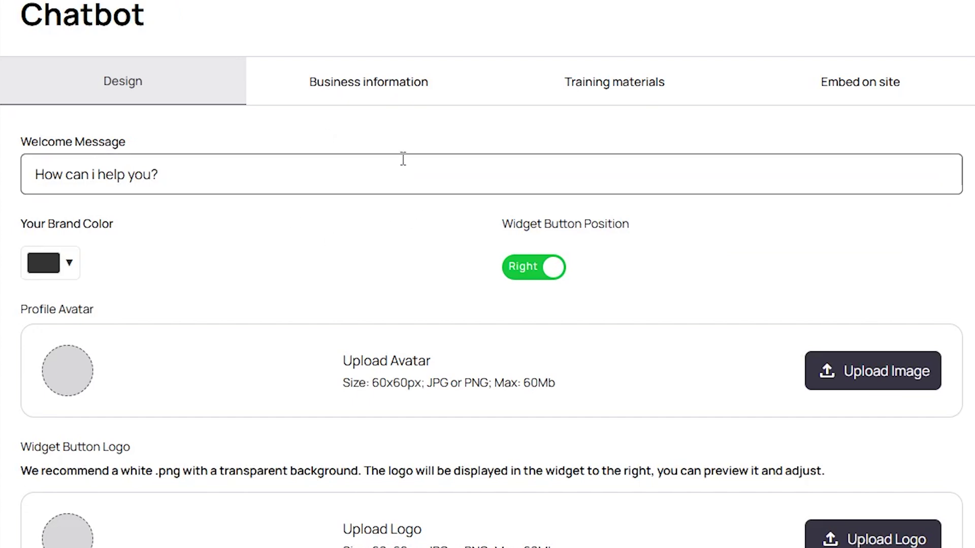
left_click(176, 185)
key("ctrl+a")
type("CAN I HELP YOU FURTHER?")
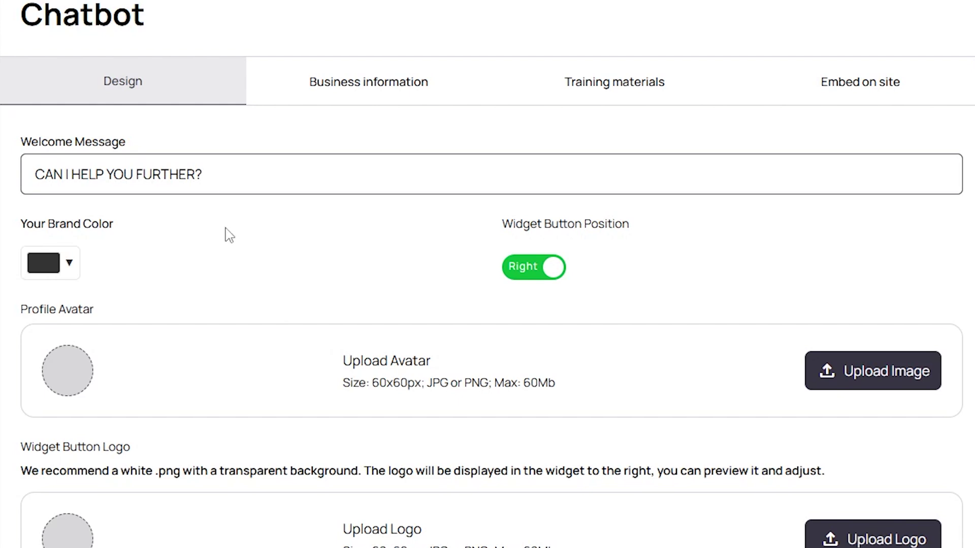
- Set the brand colour to teal, keeping the widget button on the right
left_click(68, 265)
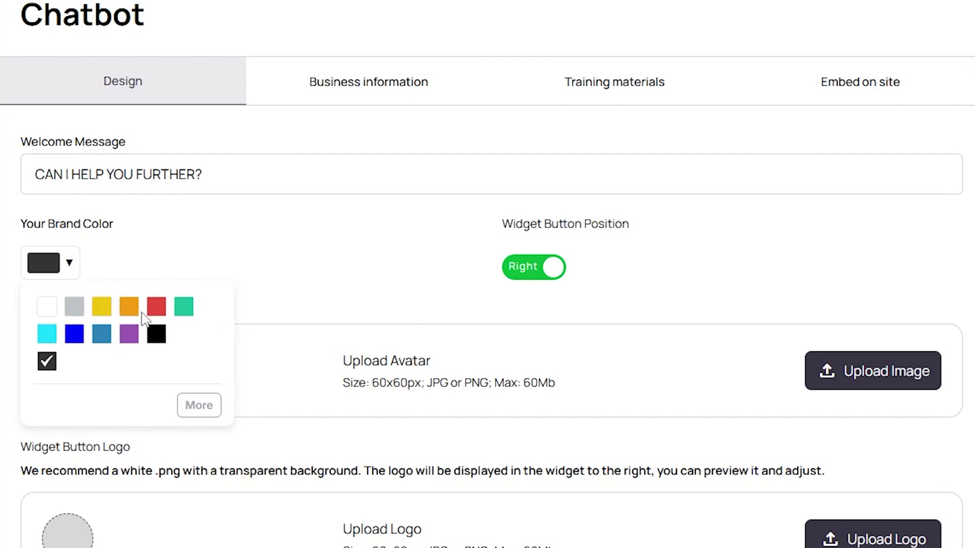
left_click(184, 306)
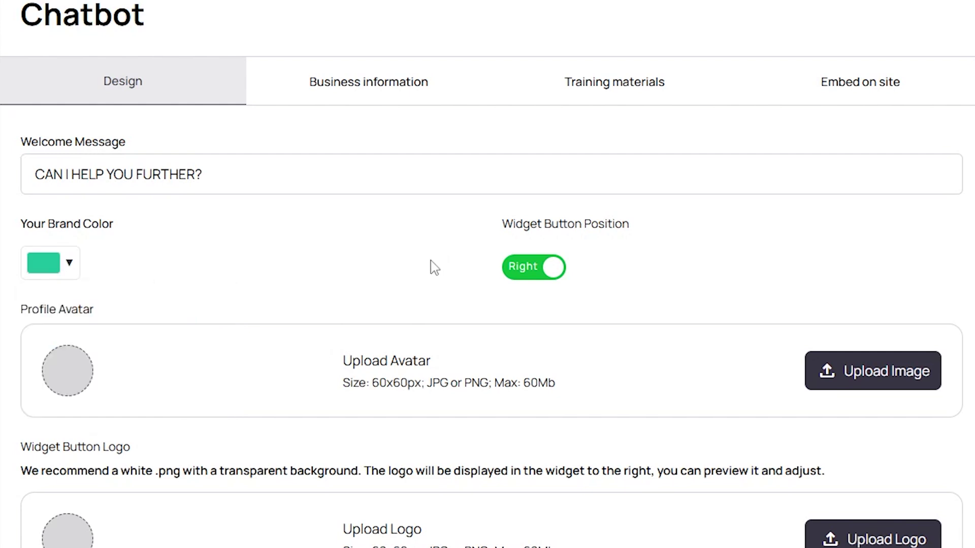
left_click(551, 283)
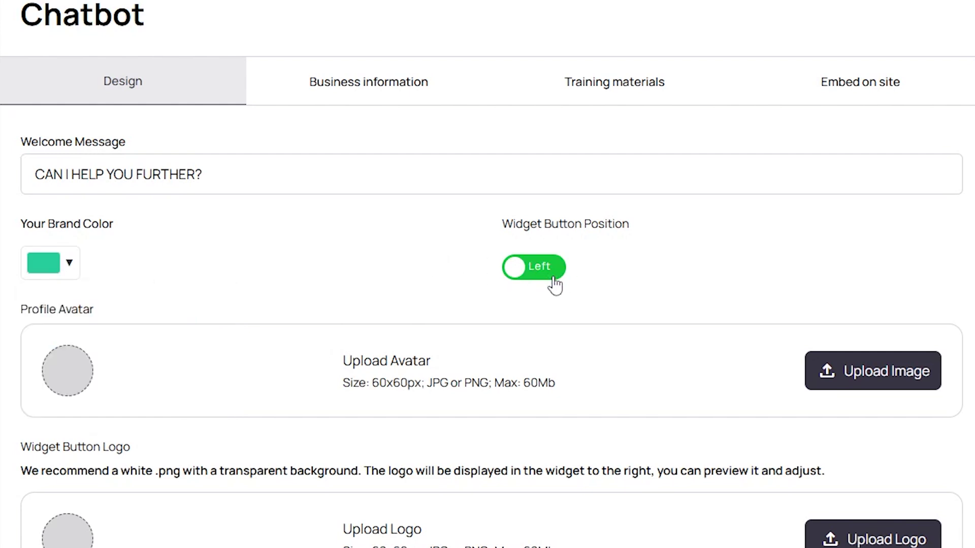
left_click(523, 273)
left_click_drag(320, 371, 653, 379)
left_click(654, 378)
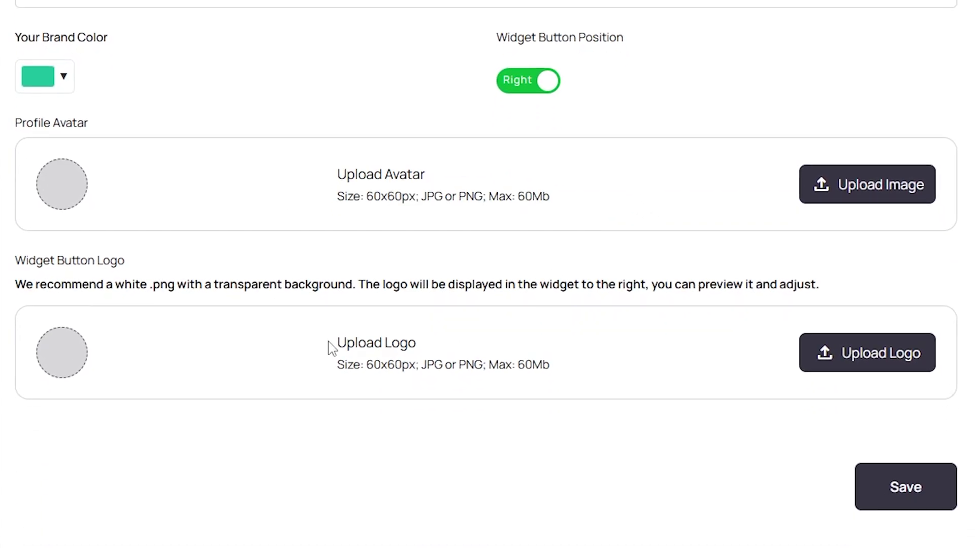
left_click_drag(331, 350, 553, 372)
left_click(600, 344)
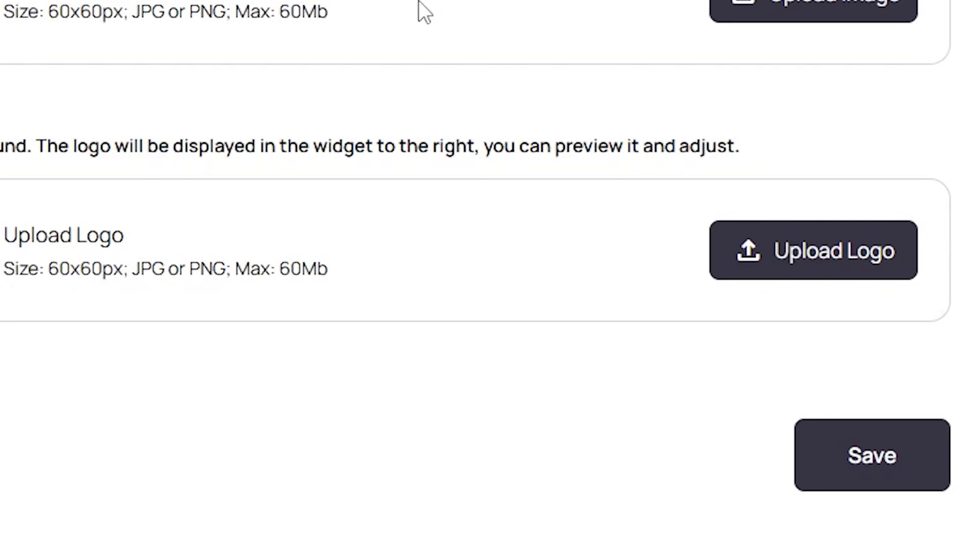
- In Business information, add a Facebook social link row and a help-center actionable item
left_click(392, 144)
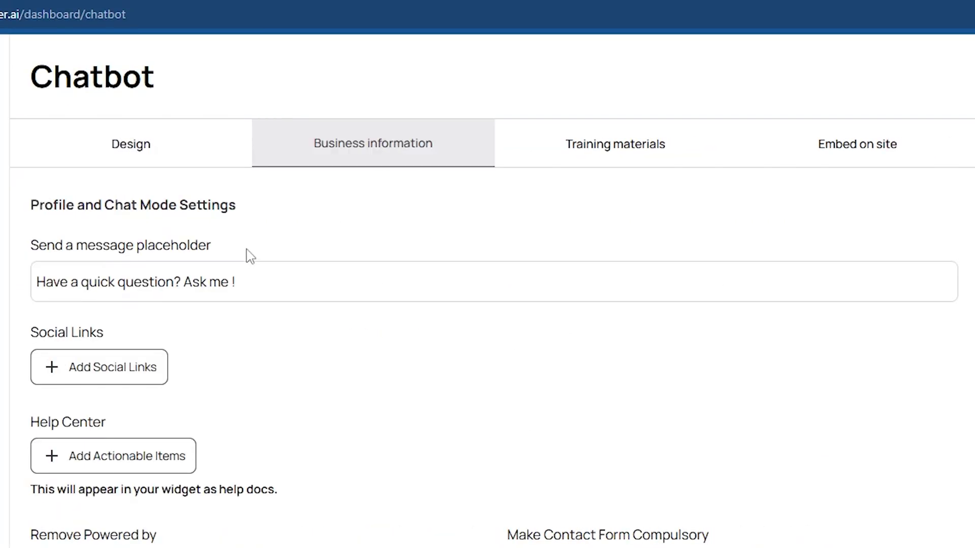
left_click(97, 378)
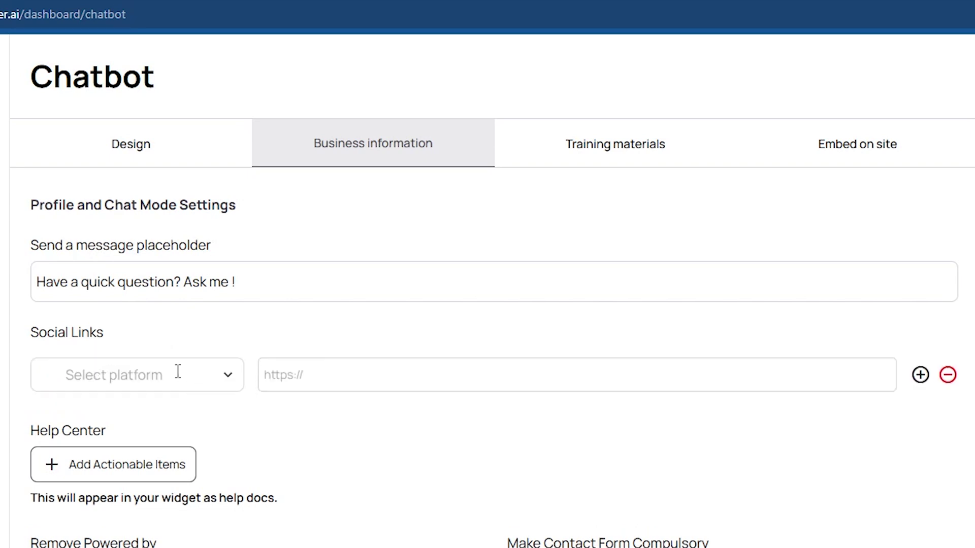
left_click(335, 375)
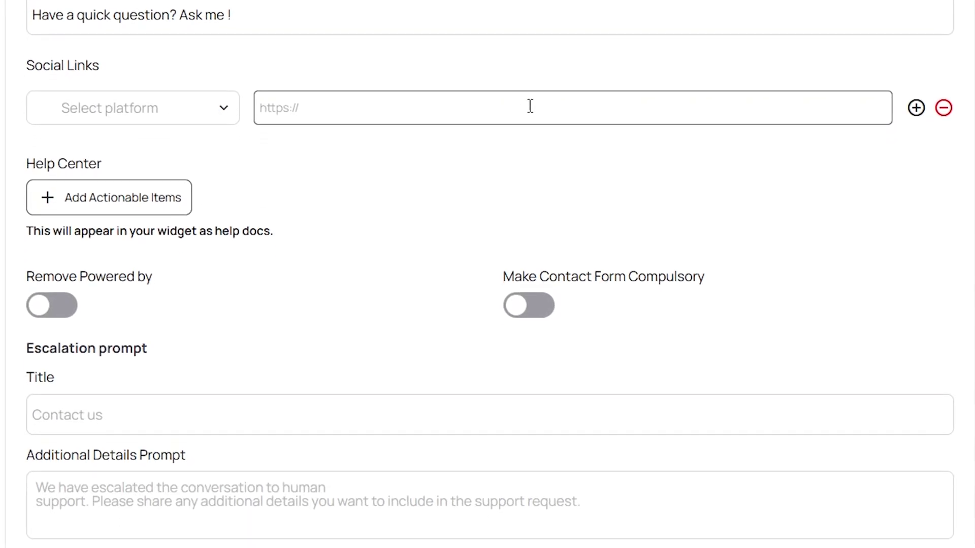
left_click(147, 201)
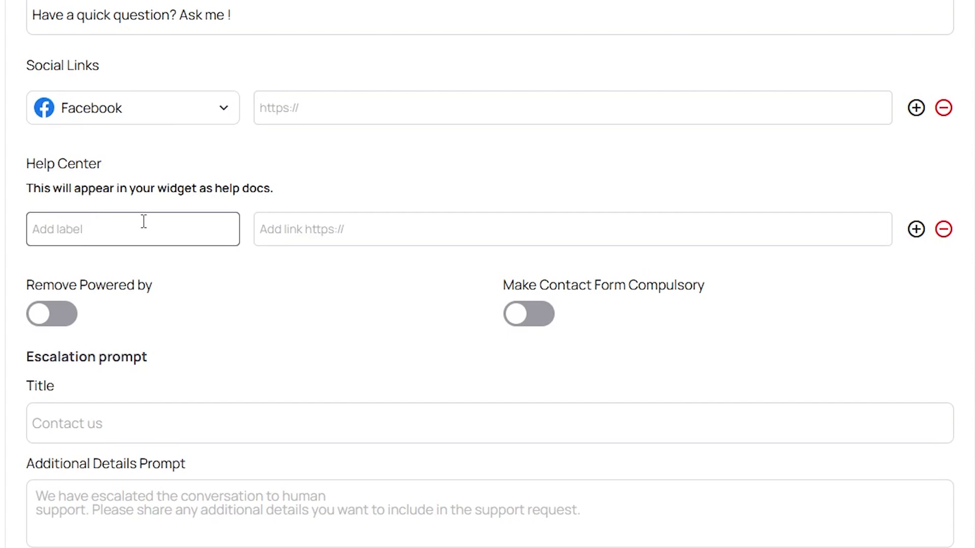
scroll(245, 229, "down", 2)
left_click_drag(65, 270, 20, 267)
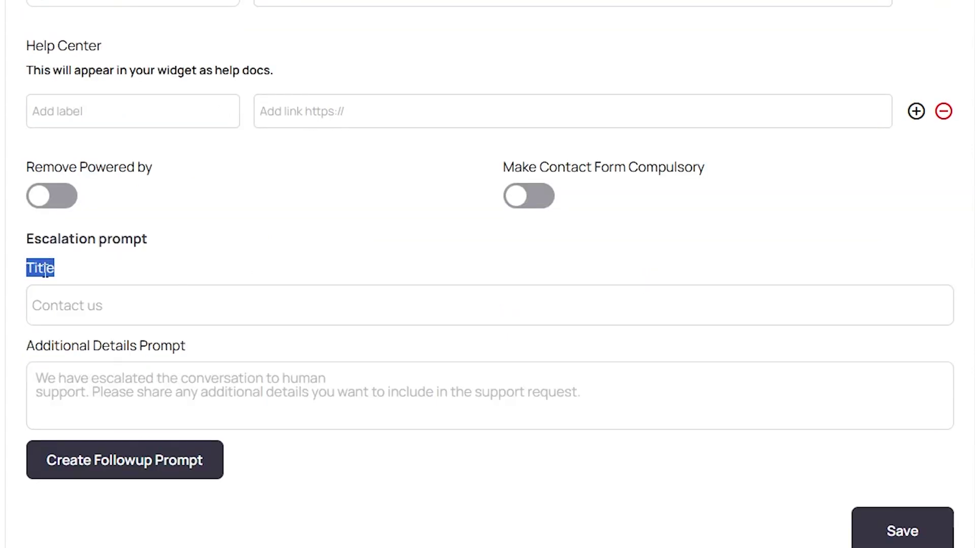
left_click_drag(181, 346, 23, 346)
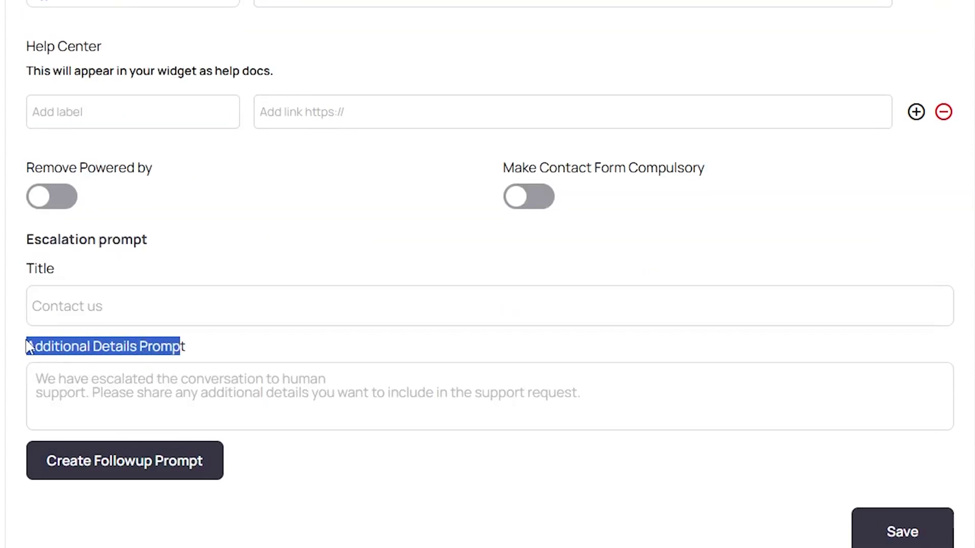
scroll(240, 395, "up", 1)
scroll(239, 395, "up", 3)
- Go to Training materials and choose Add text
left_click(635, 135)
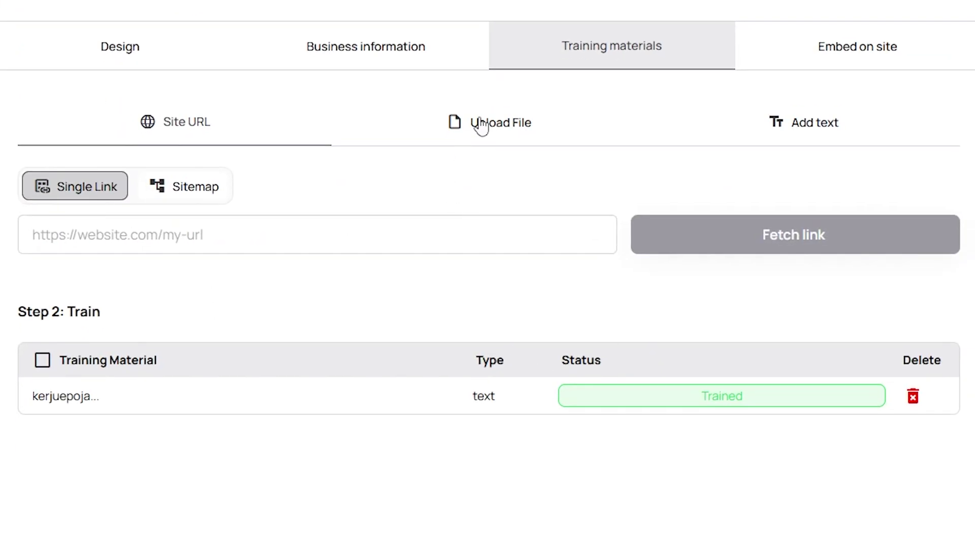
left_click(481, 127)
left_click(808, 122)
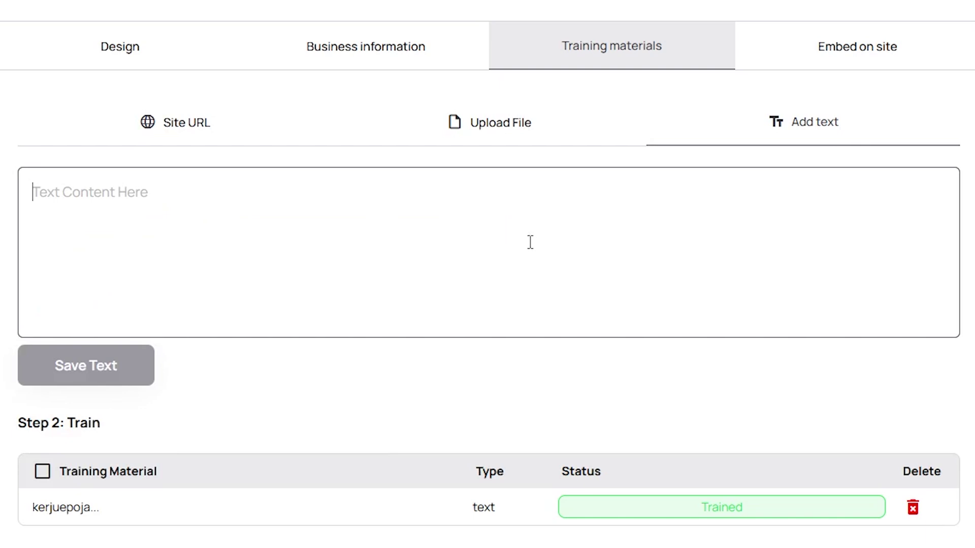
- Show the chatbot's website embed code, then open a live chatbot preview
left_click(838, 59)
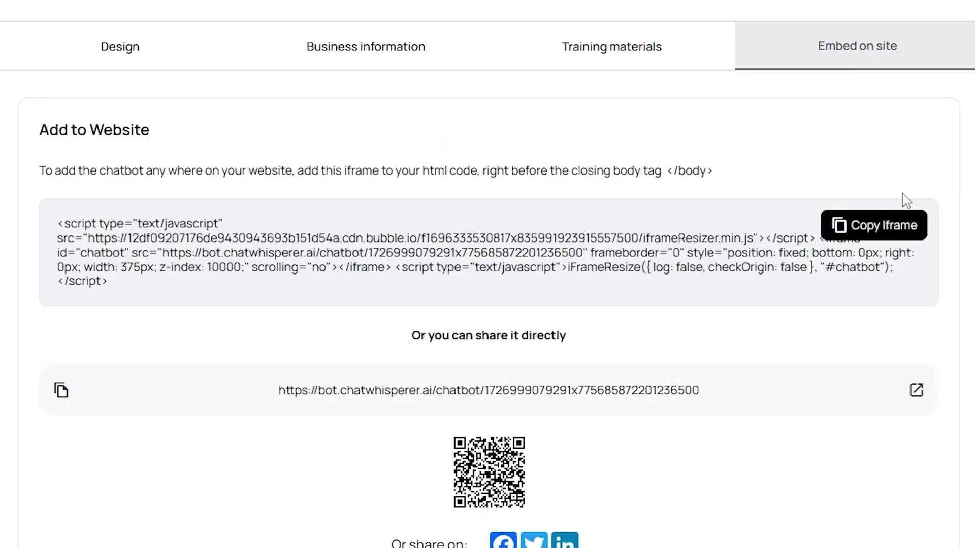
left_click_drag(38, 130, 164, 133)
left_click(300, 43)
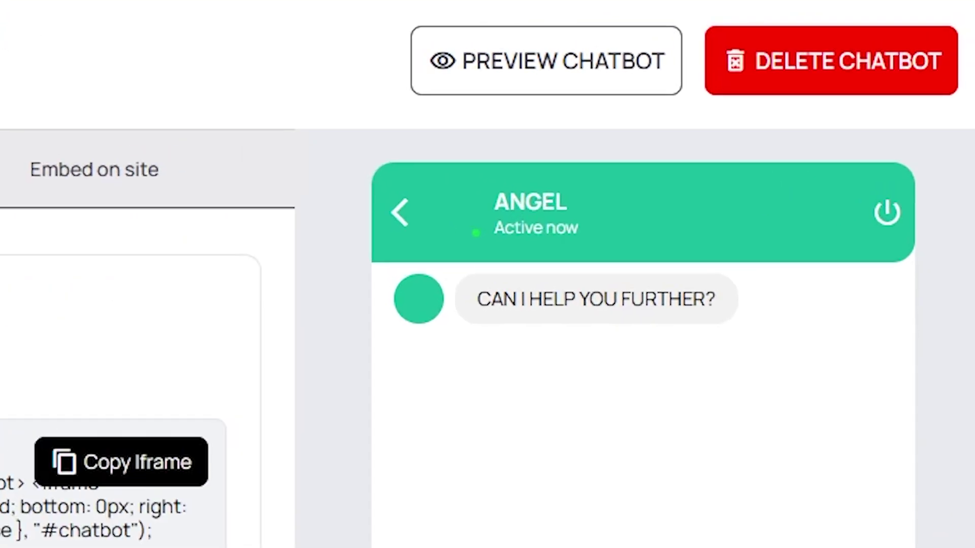
left_click(555, 70)
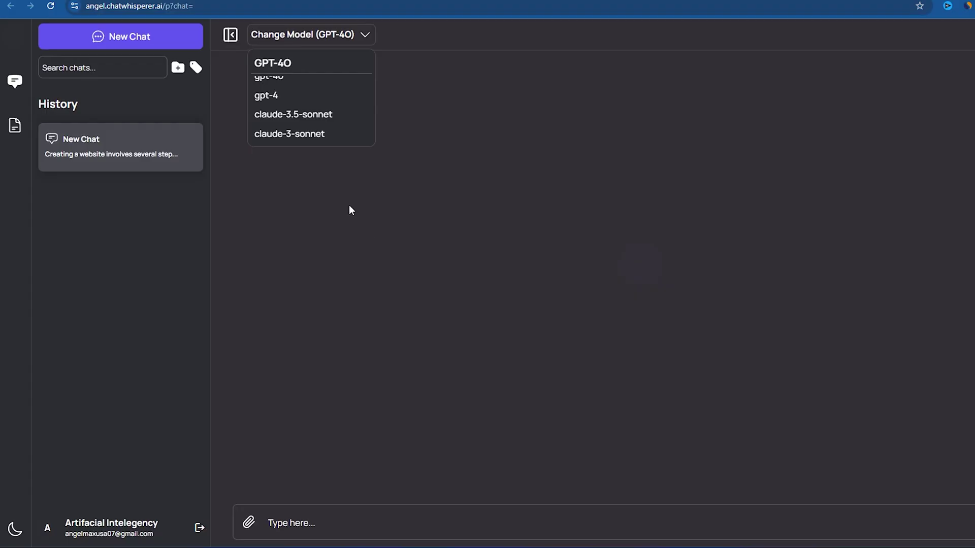
- Close the model list and place the cursor in the Search chats box
left_click(541, 100)
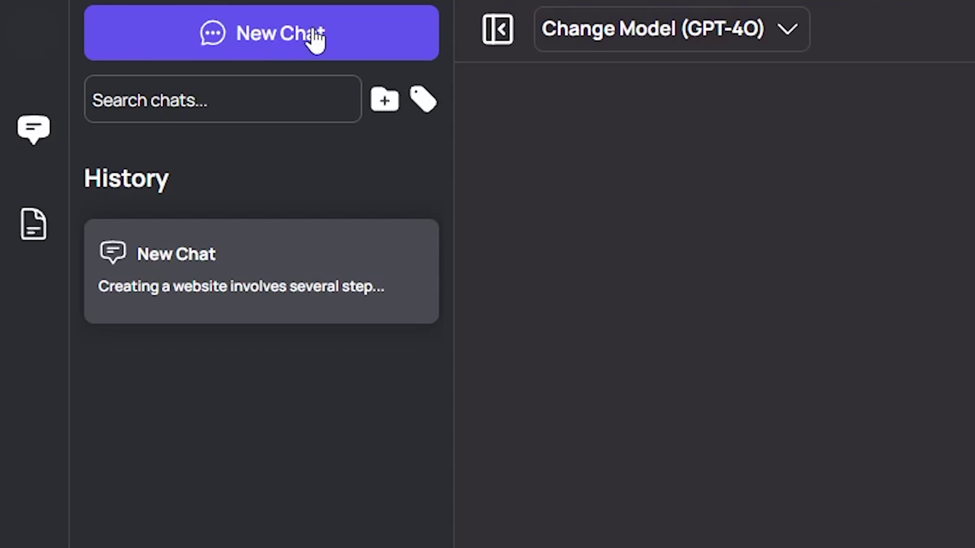
left_click(221, 105)
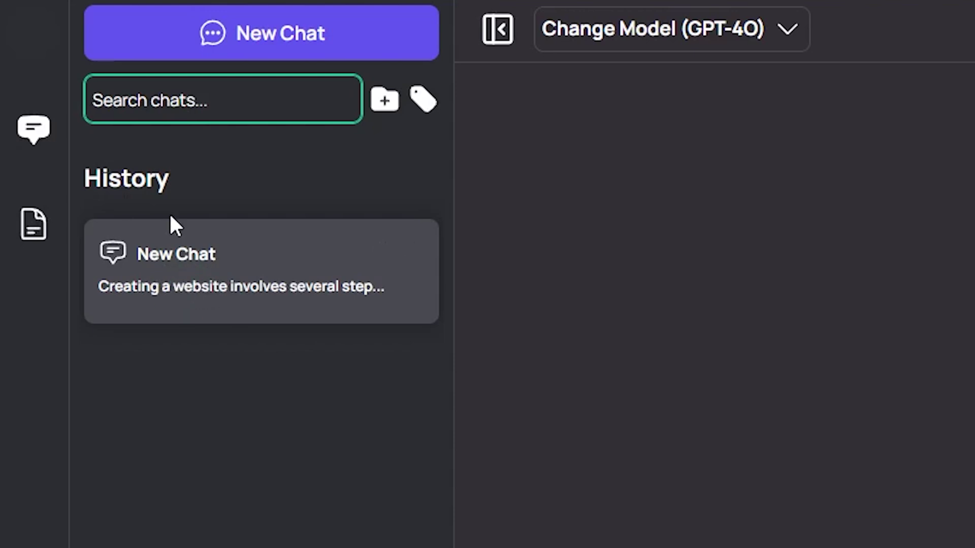
left_click_drag(172, 183, 84, 185)
left_click(213, 332)
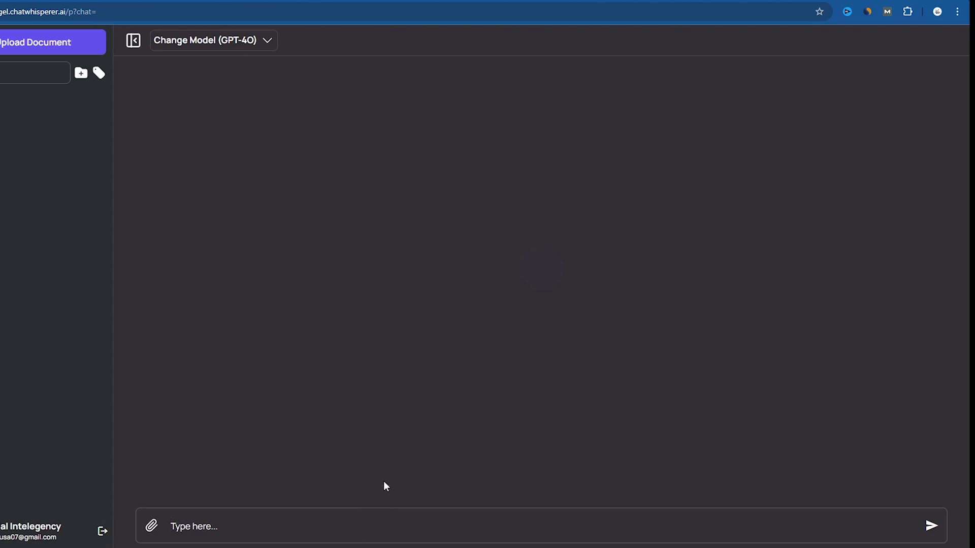
left_click(237, 45)
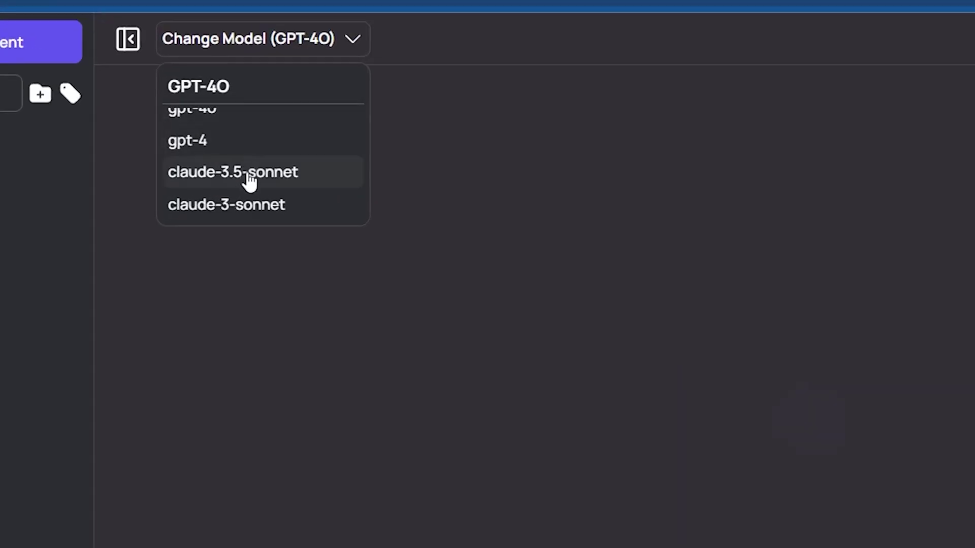
scroll(270, 126, "up", 2)
scroll(270, 126, "down", 2)
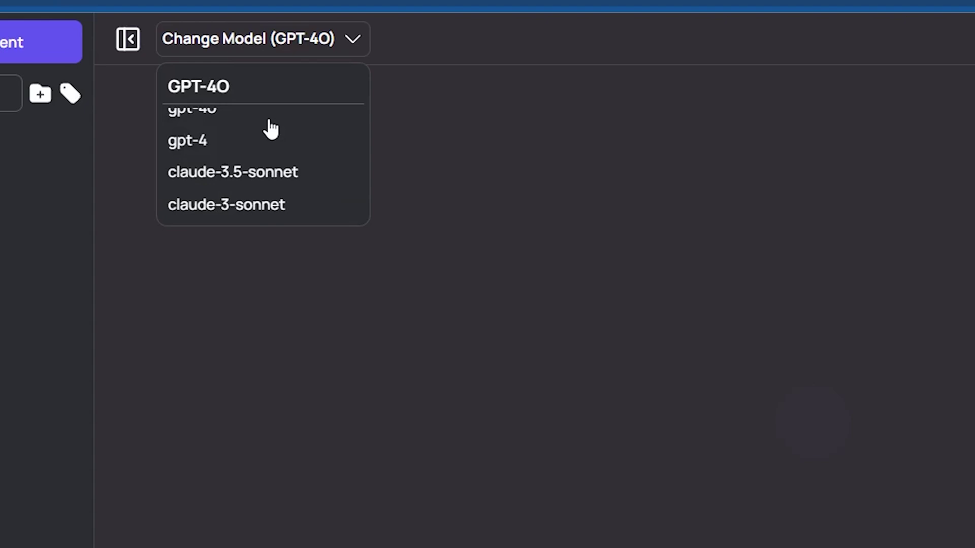
scroll(270, 127, "up", 2)
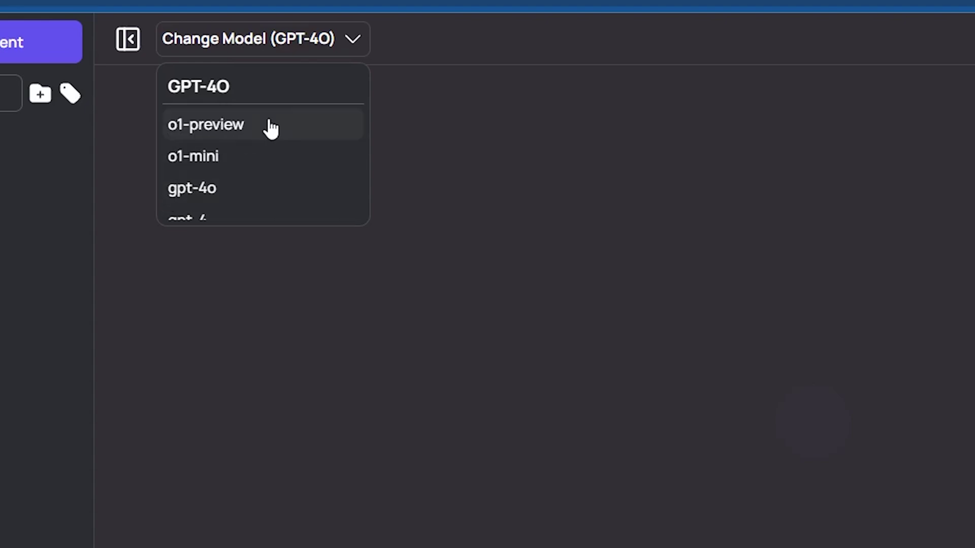
scroll(270, 127, "down", 2)
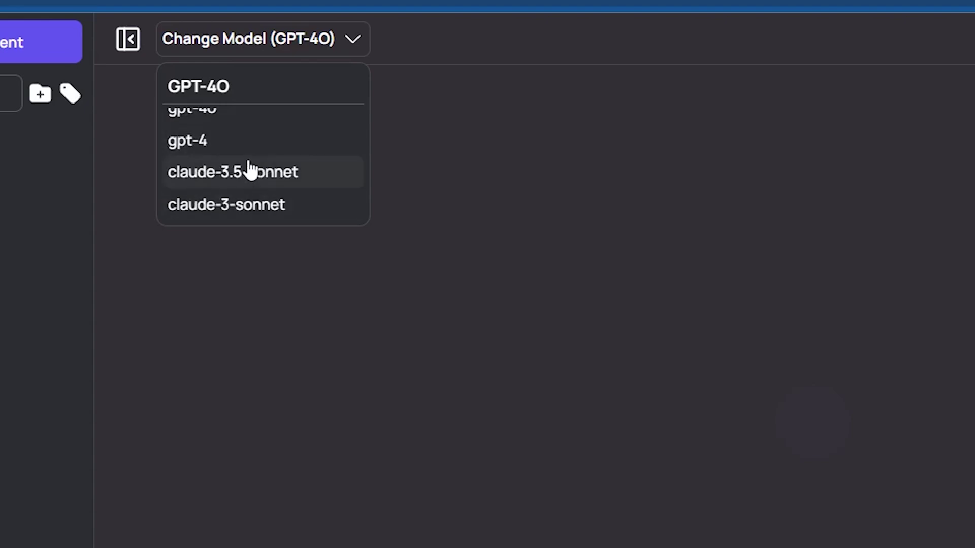
scroll(250, 168, "up", 2)
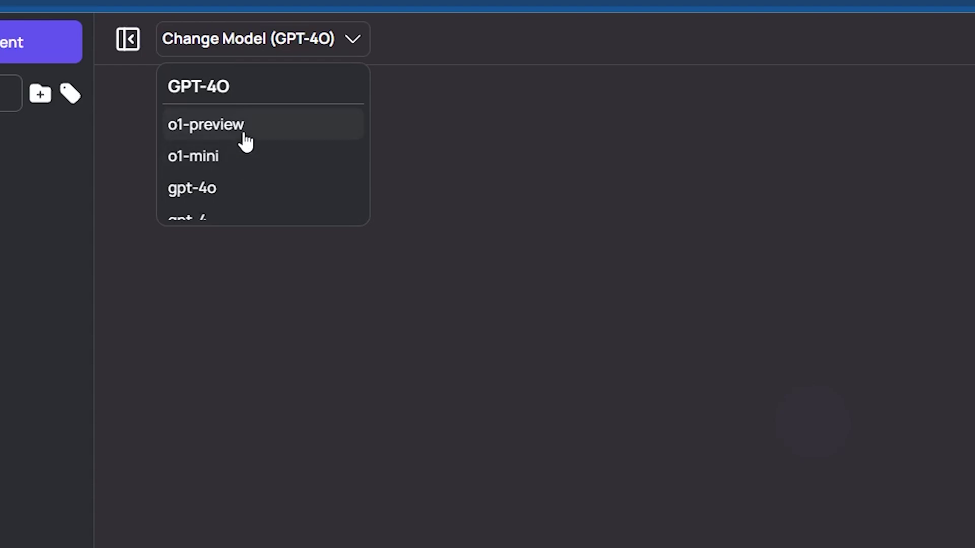
scroll(230, 192, "down", 2)
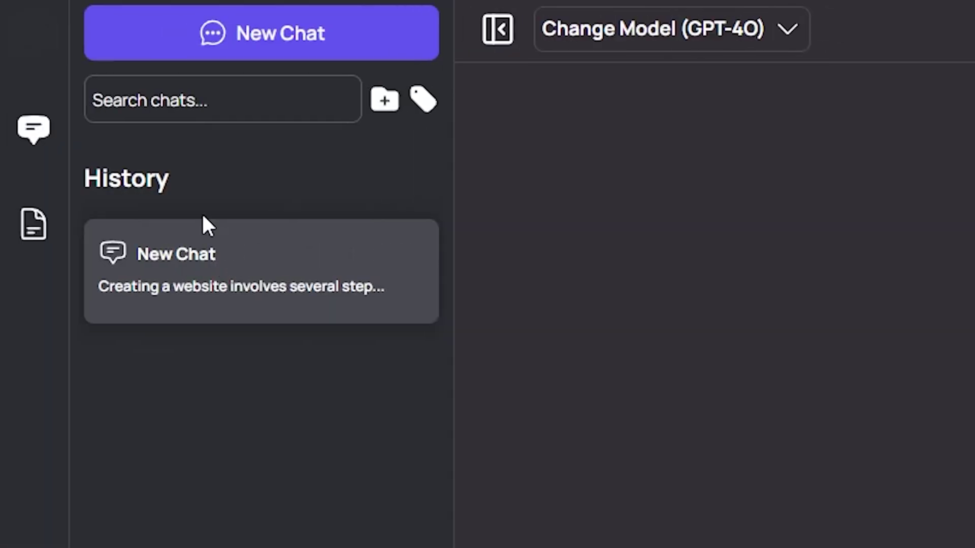
- Open the assistant's document section and return the interface to the dark theme
left_click(34, 223)
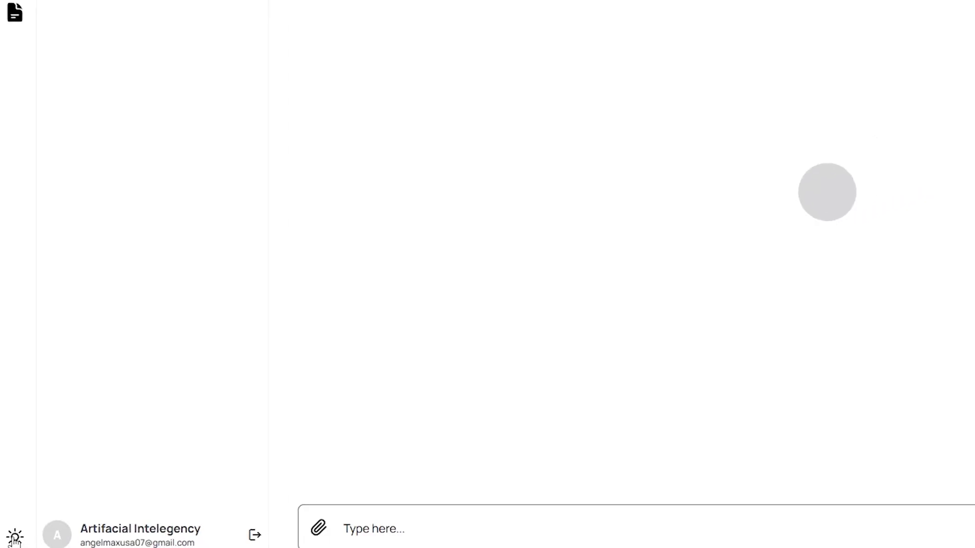
left_click(15, 538)
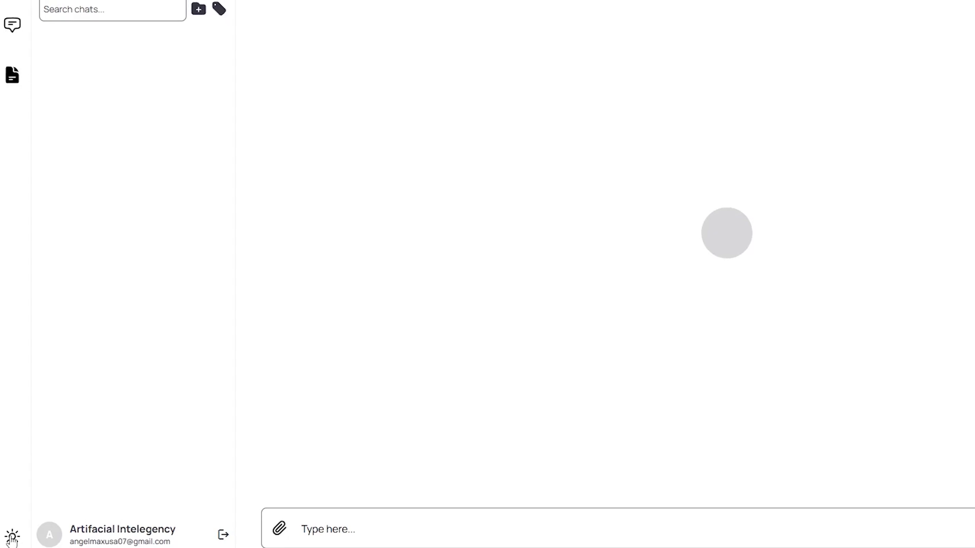
left_click(12, 537)
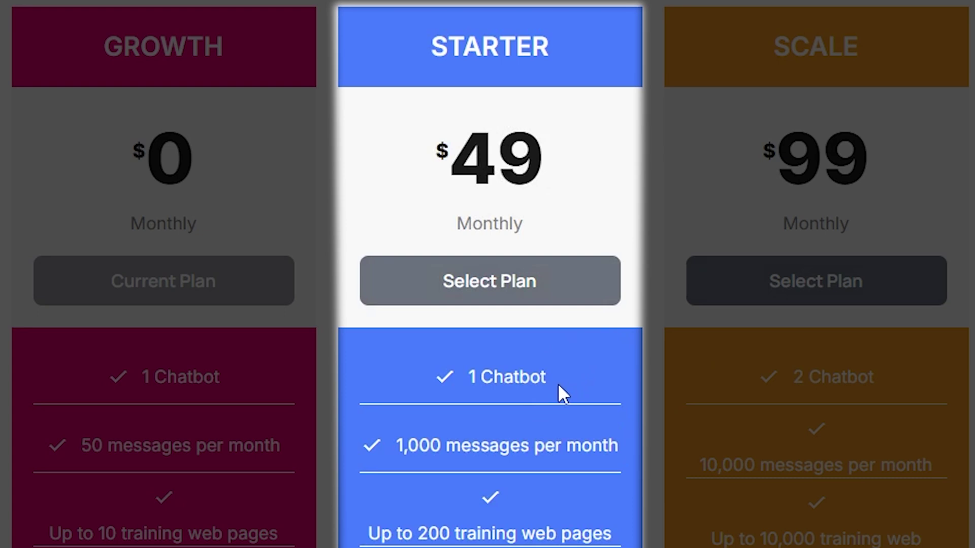
- Highlight the $49 Starter plan's 1 chatbot, 1,000 monthly messages and 200 training pages
left_click_drag(557, 386, 502, 389)
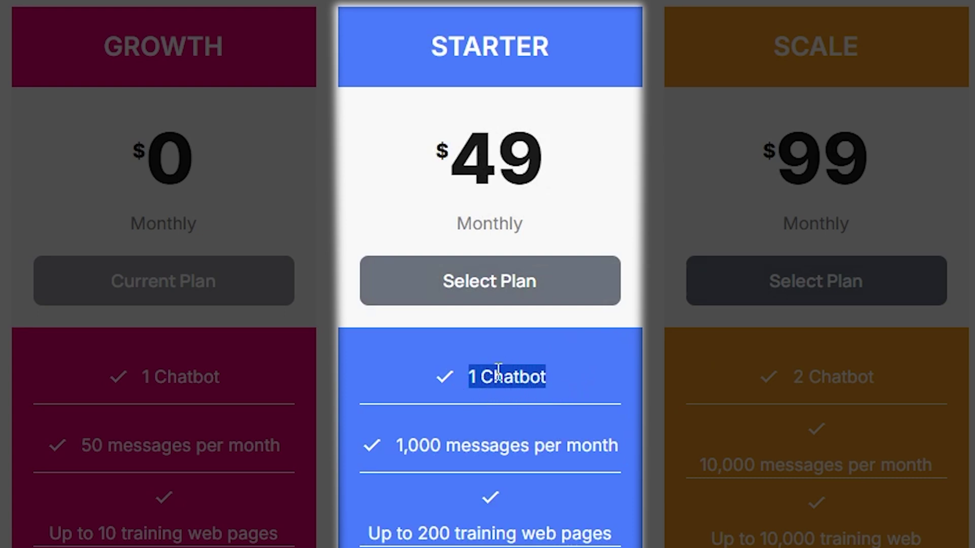
left_click_drag(618, 449, 512, 456)
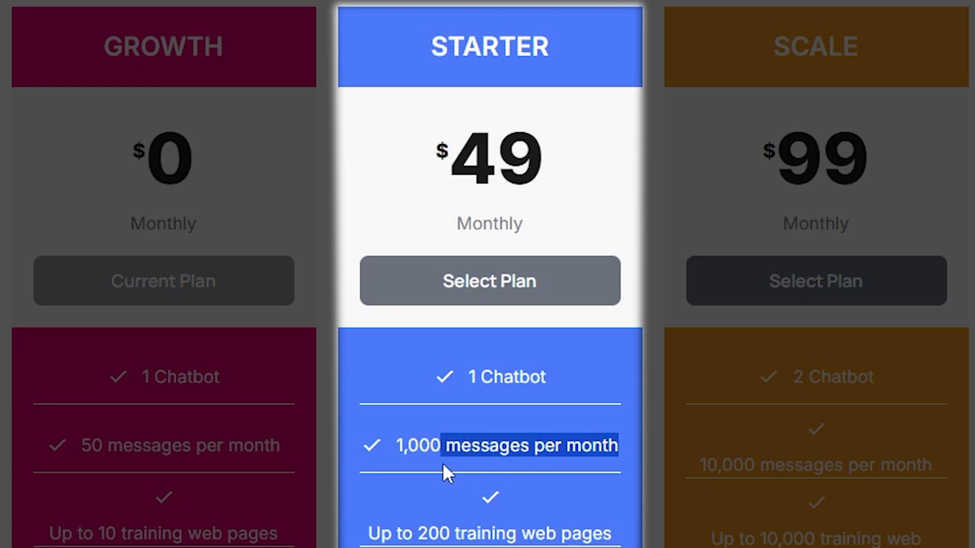
left_click(403, 448)
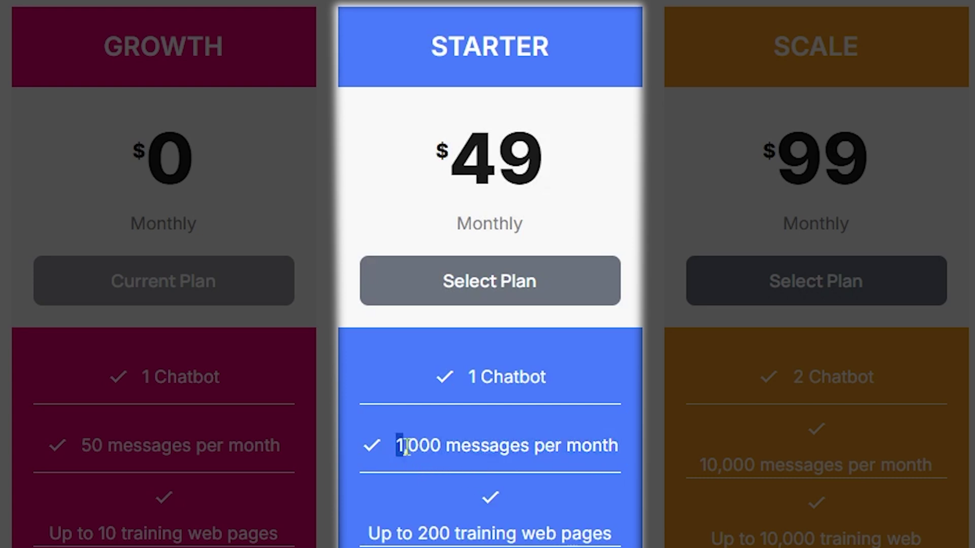
left_click_drag(404, 447, 593, 458)
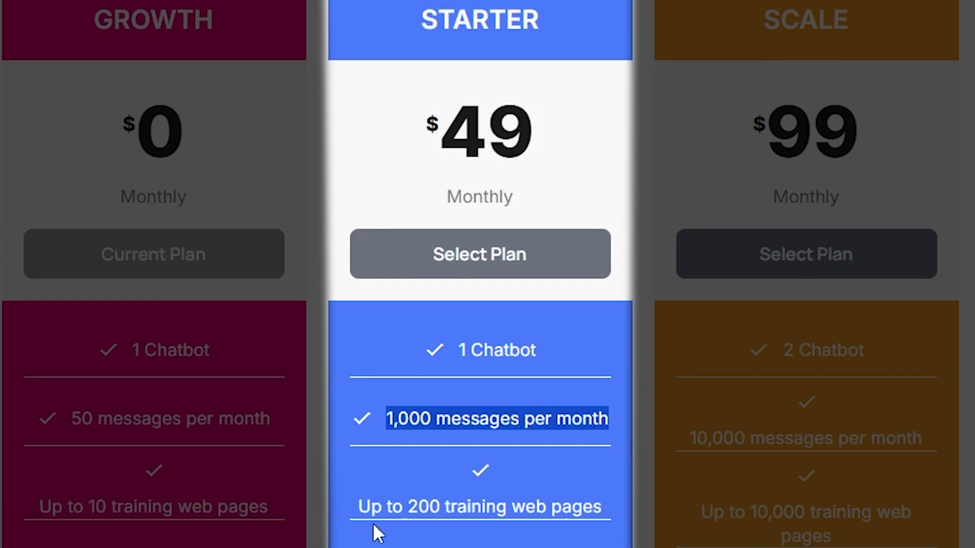
left_click_drag(369, 534, 603, 505)
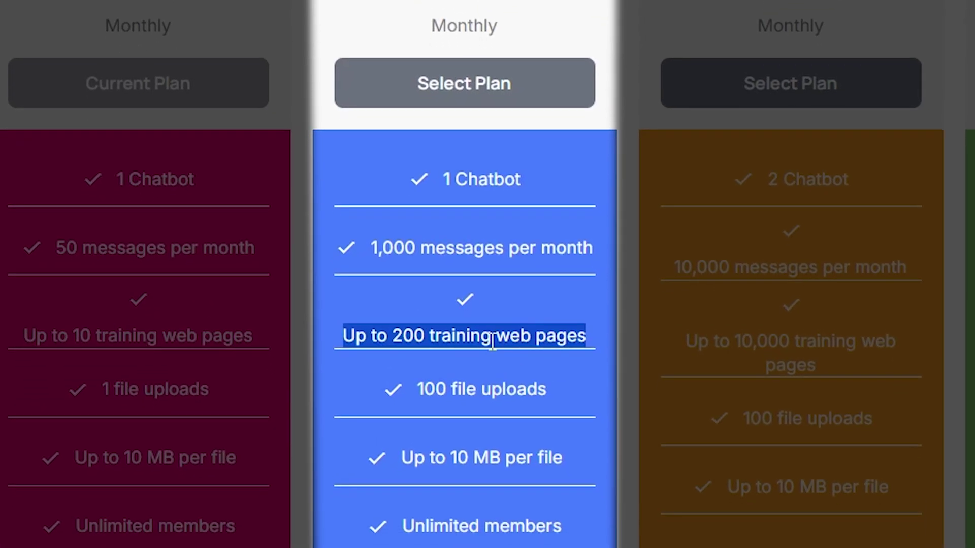
- Highlight Starter's 100 file uploads, 10 MB per file limit and unlimited integrations
left_click_drag(417, 389, 548, 391)
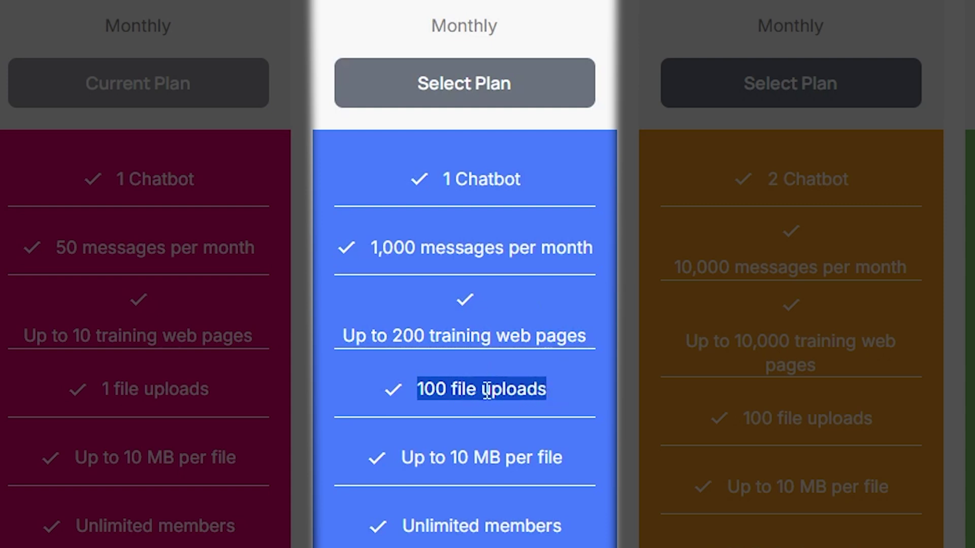
left_click_drag(400, 457, 565, 462)
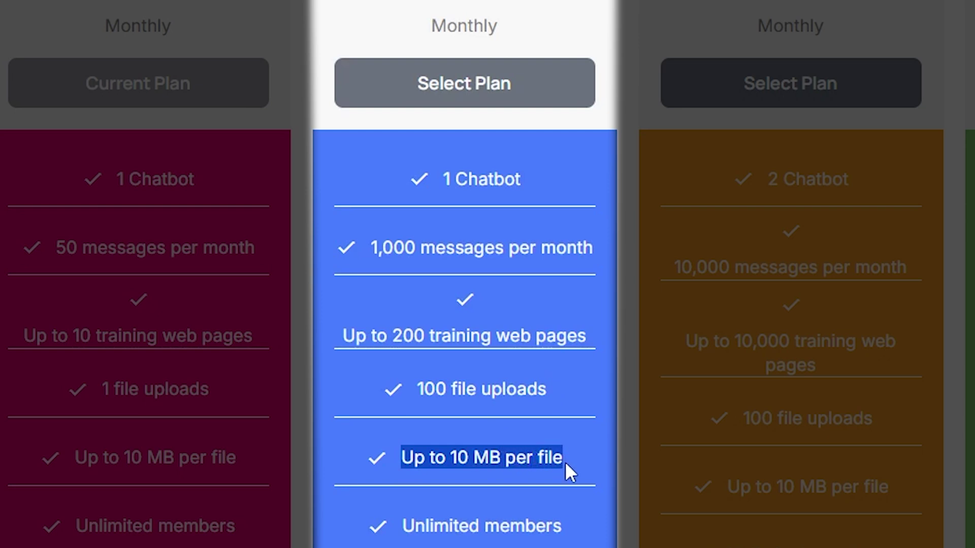
scroll(565, 462, "down", 2)
left_click_drag(401, 417, 564, 425)
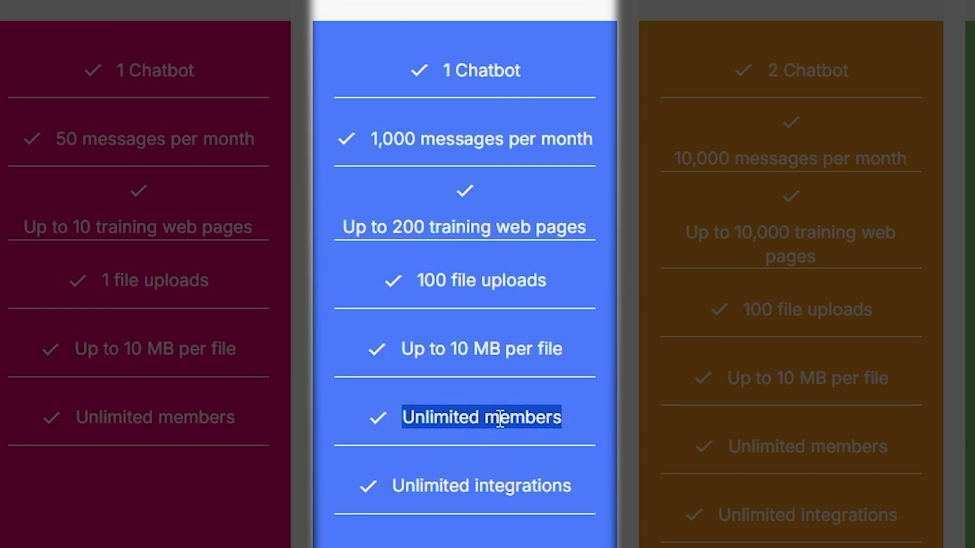
left_click_drag(394, 486, 572, 476)
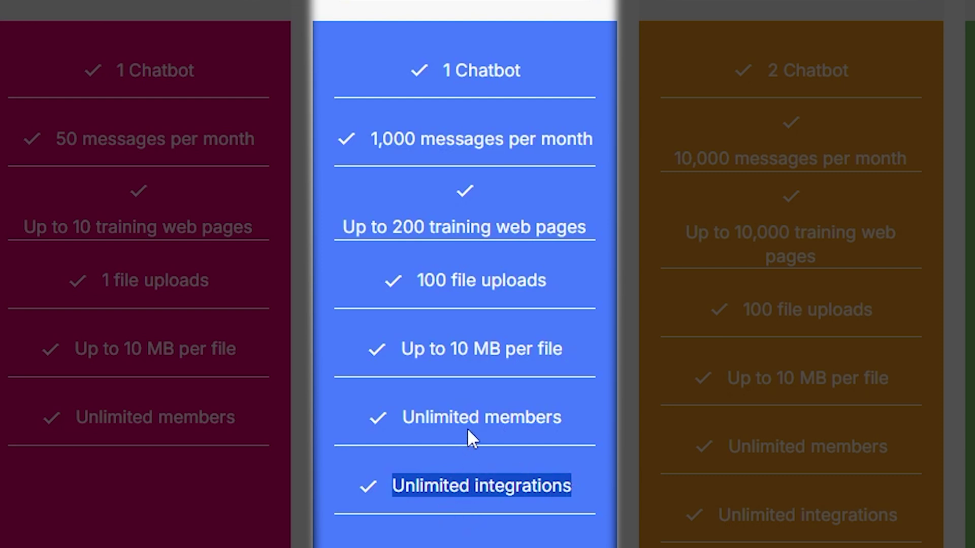
left_click(550, 517)
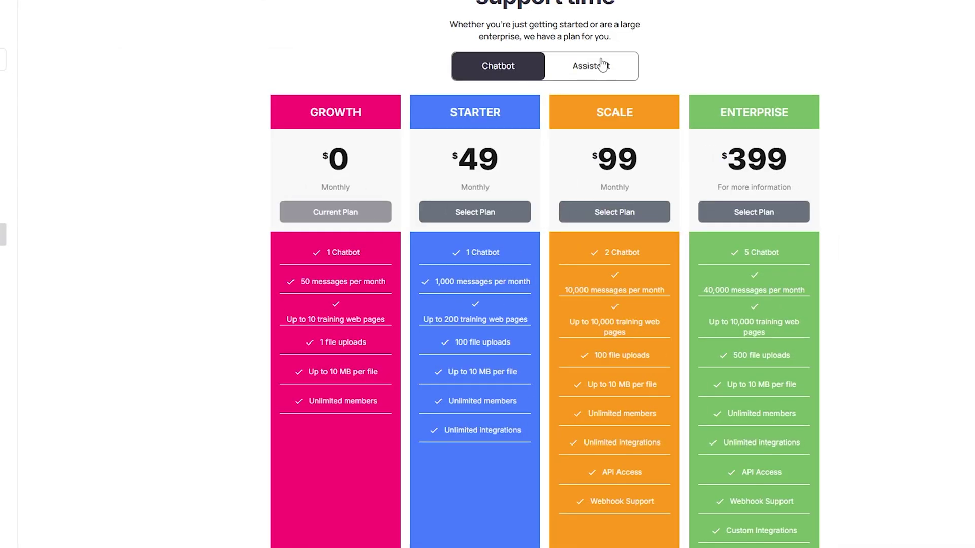
- Show the Assistant pricing plans with the Starter plan kept at 40K Credits
left_click(609, 66)
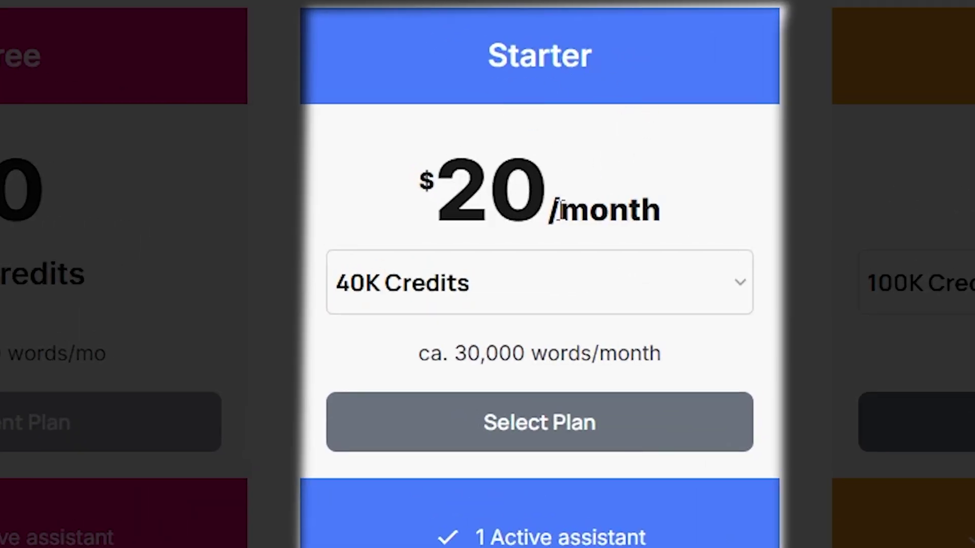
left_click(706, 303)
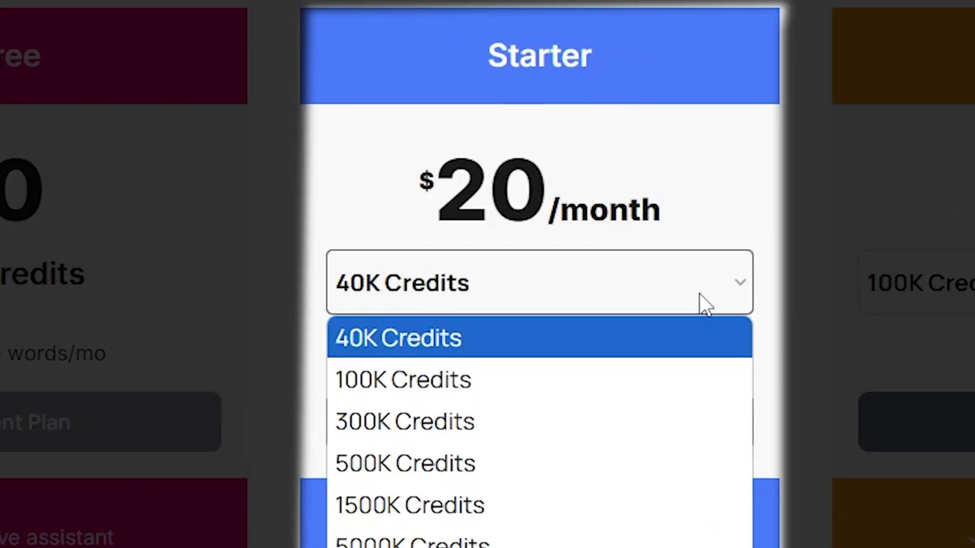
left_click(675, 338)
- Highlight Starter's ~30,000 words/month, 1 active assistant, data loaders, URL crawler, team invites and custom domain
left_click_drag(662, 354, 432, 362)
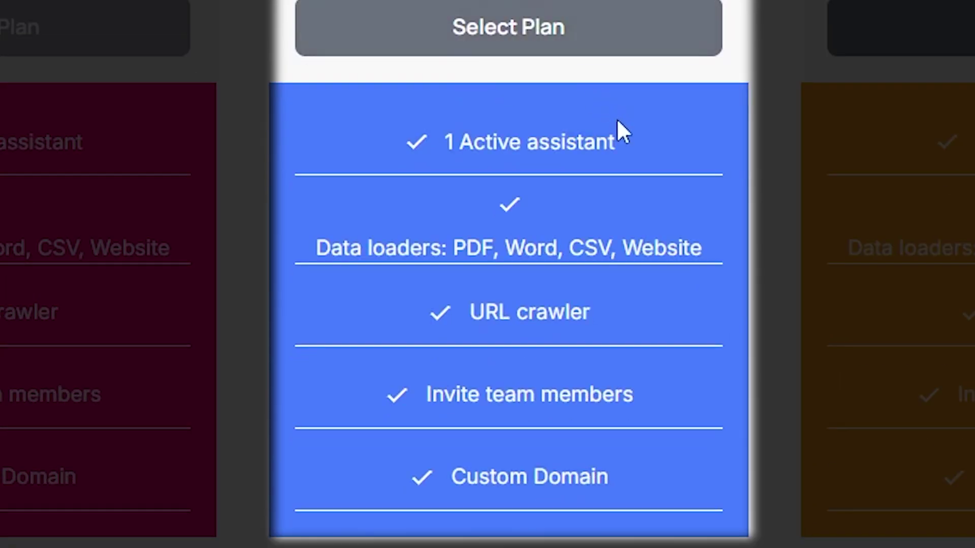
left_click_drag(490, 537, 471, 524)
left_click_drag(442, 133, 576, 131)
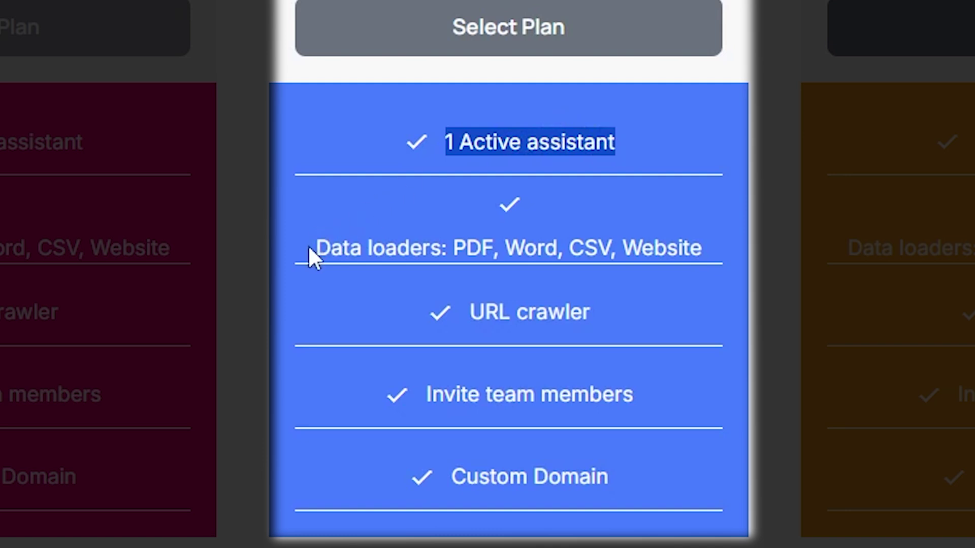
left_click_drag(312, 247, 701, 240)
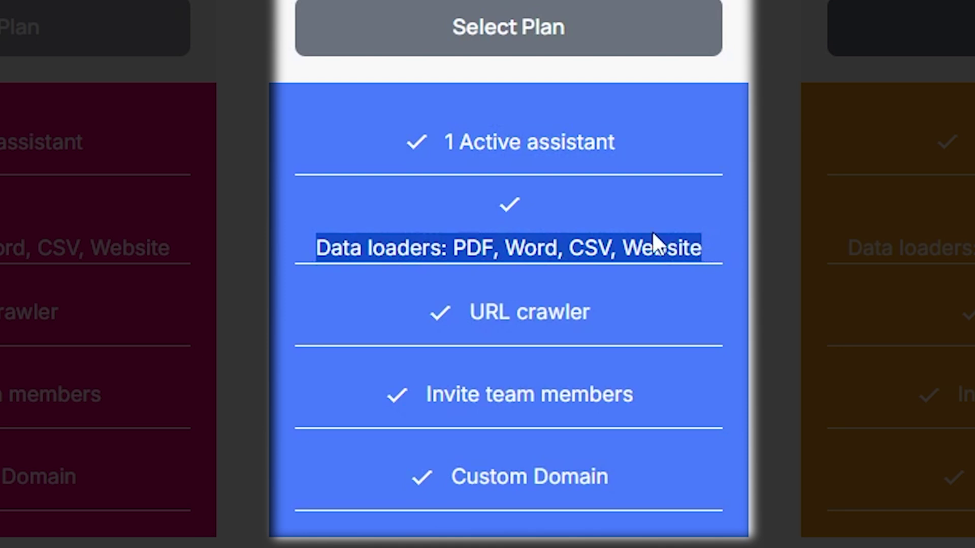
left_click_drag(468, 311, 597, 313)
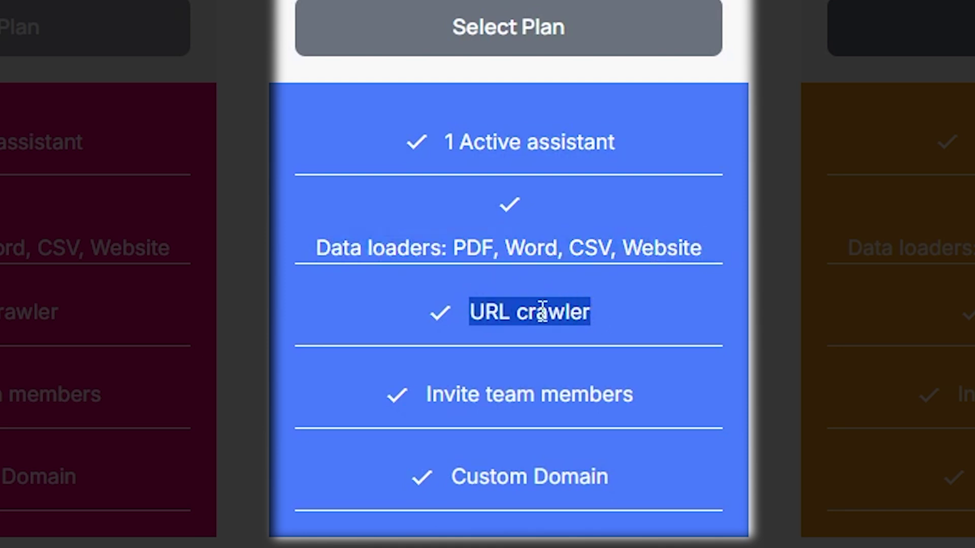
left_click_drag(429, 393, 630, 386)
left_click_drag(452, 473, 602, 465)
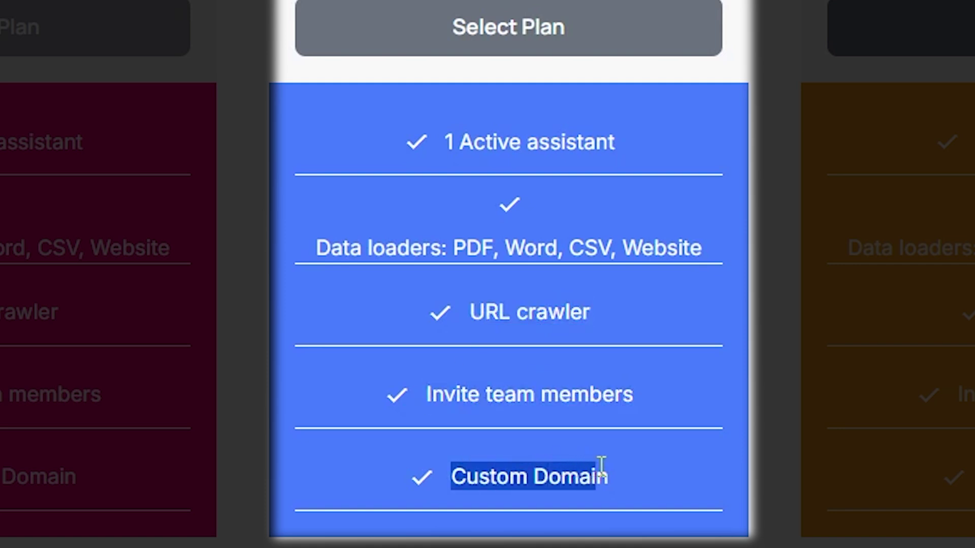